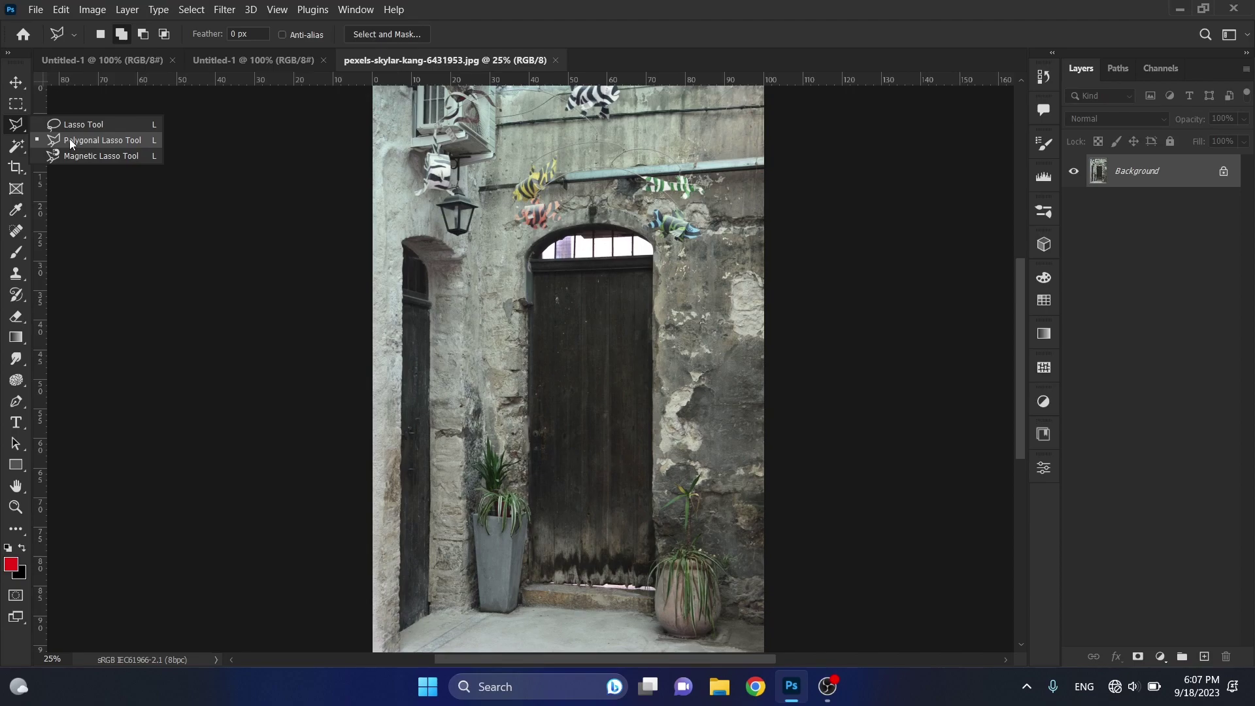
# - Outline the lantern's right glass pane as a selection with the Polygonal Lasso
pyautogui.click(16, 512)
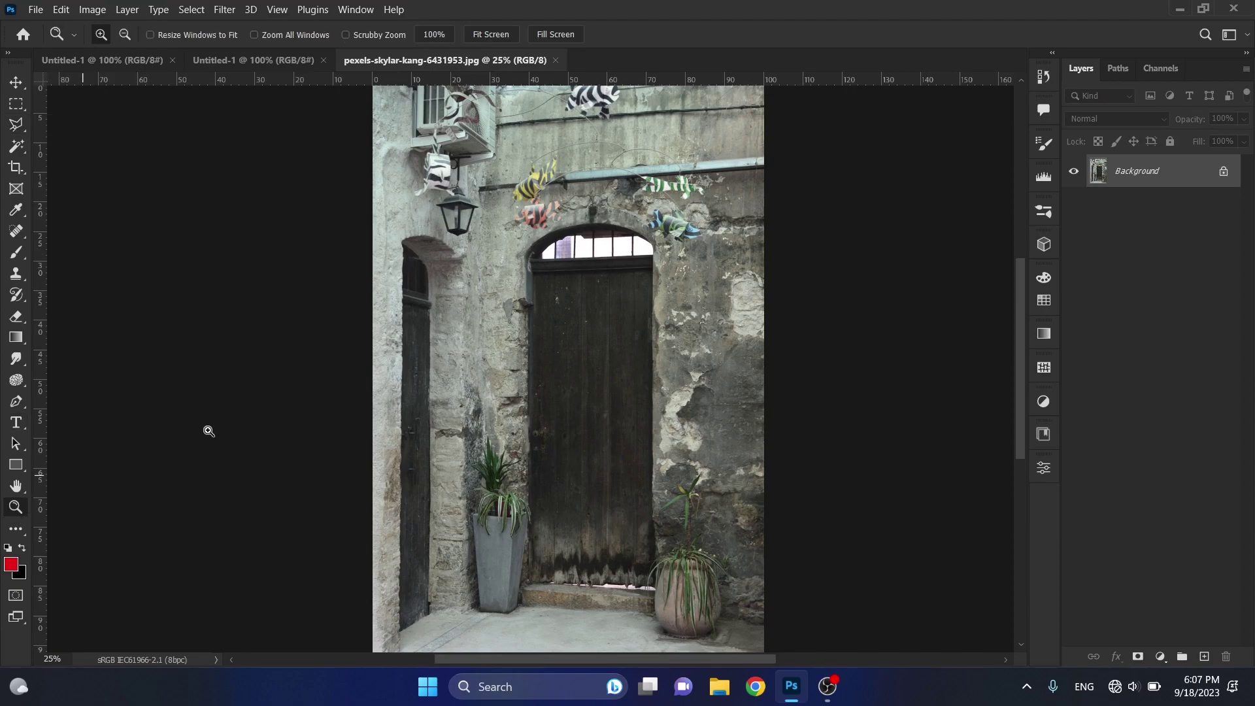
pyautogui.click(458, 226)
pyautogui.click(458, 225)
pyautogui.click(458, 225)
pyautogui.moveTo(458, 221); pyautogui.dragTo(453, 299)
pyautogui.click(456, 280)
pyautogui.click(453, 299)
pyautogui.click(453, 299)
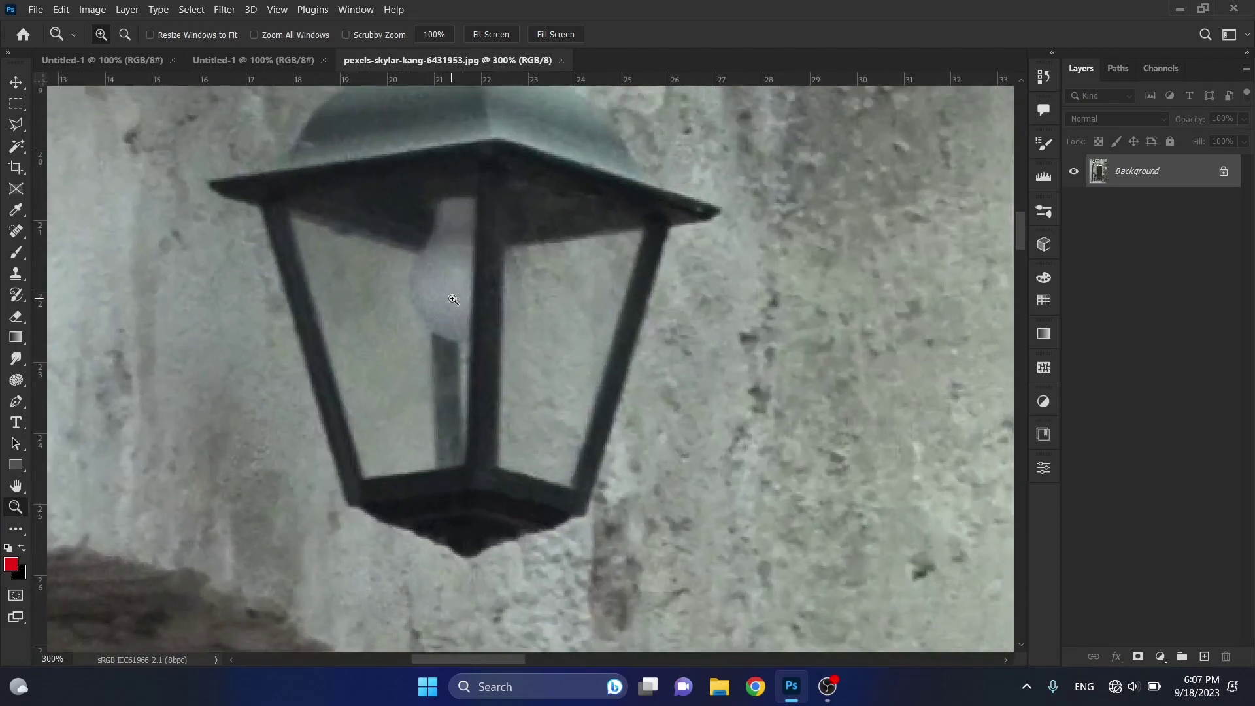
pyautogui.click(20, 124)
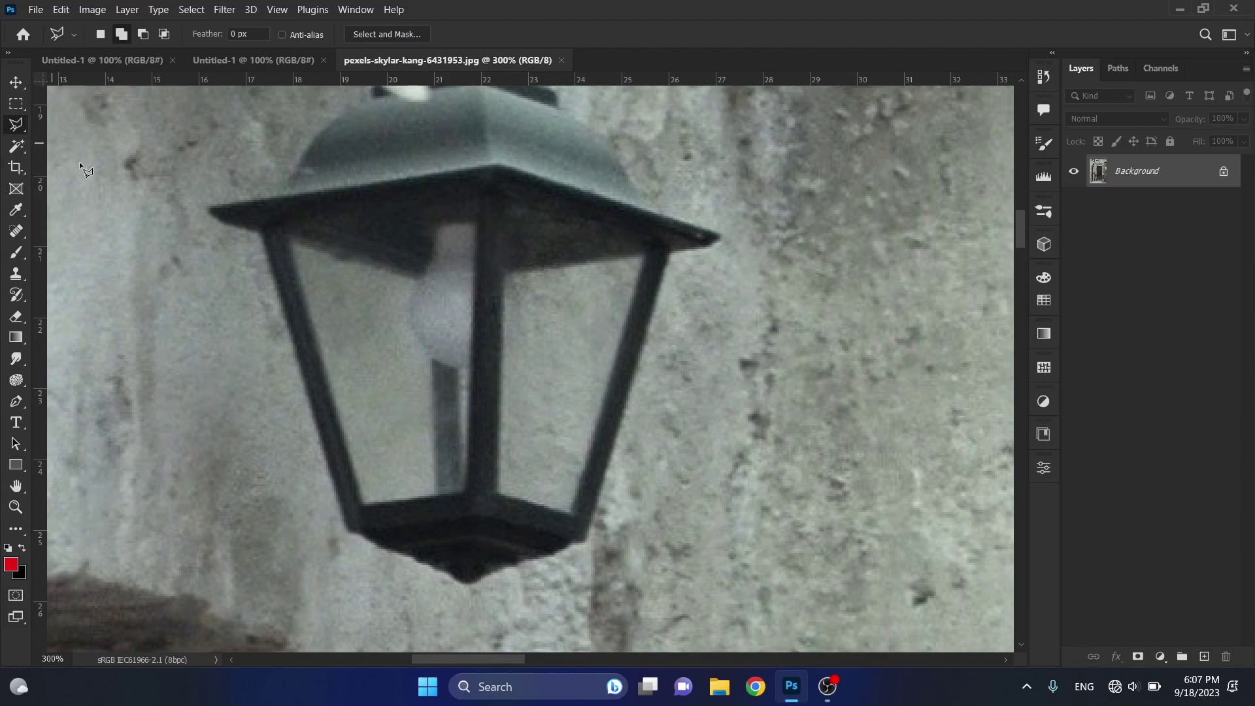
pyautogui.click(510, 222)
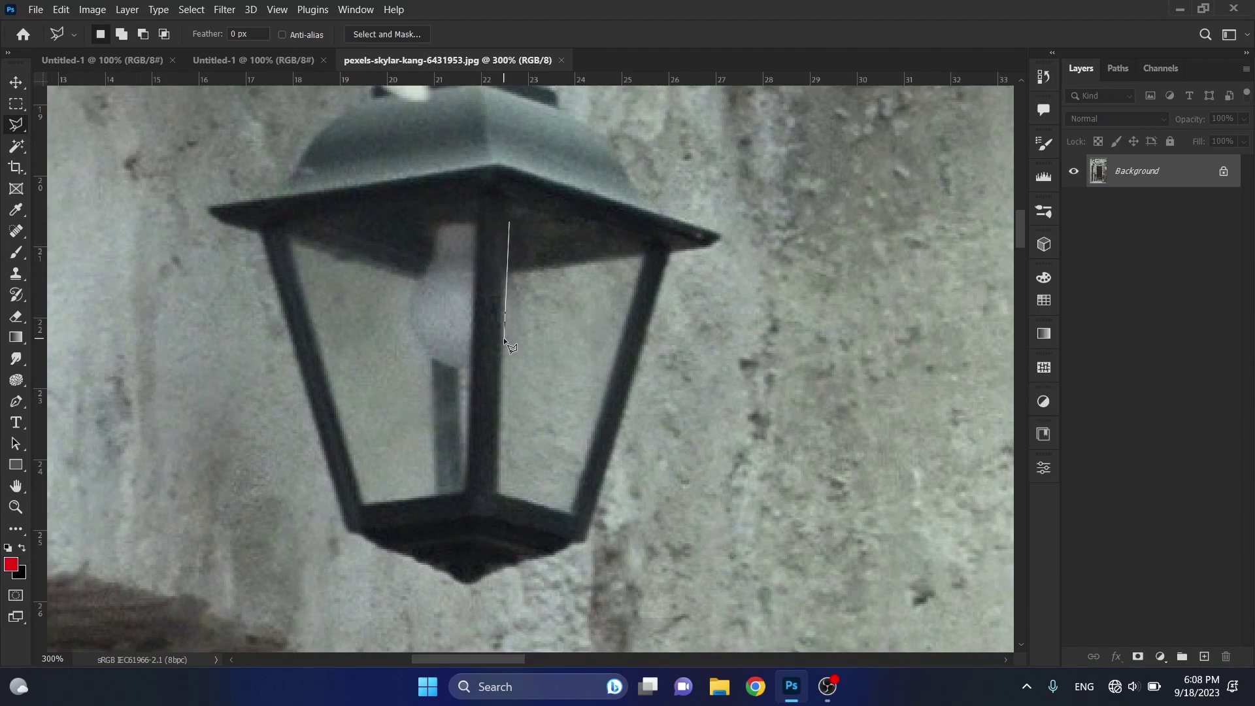
pyautogui.click(498, 493)
pyautogui.click(571, 514)
pyautogui.click(649, 249)
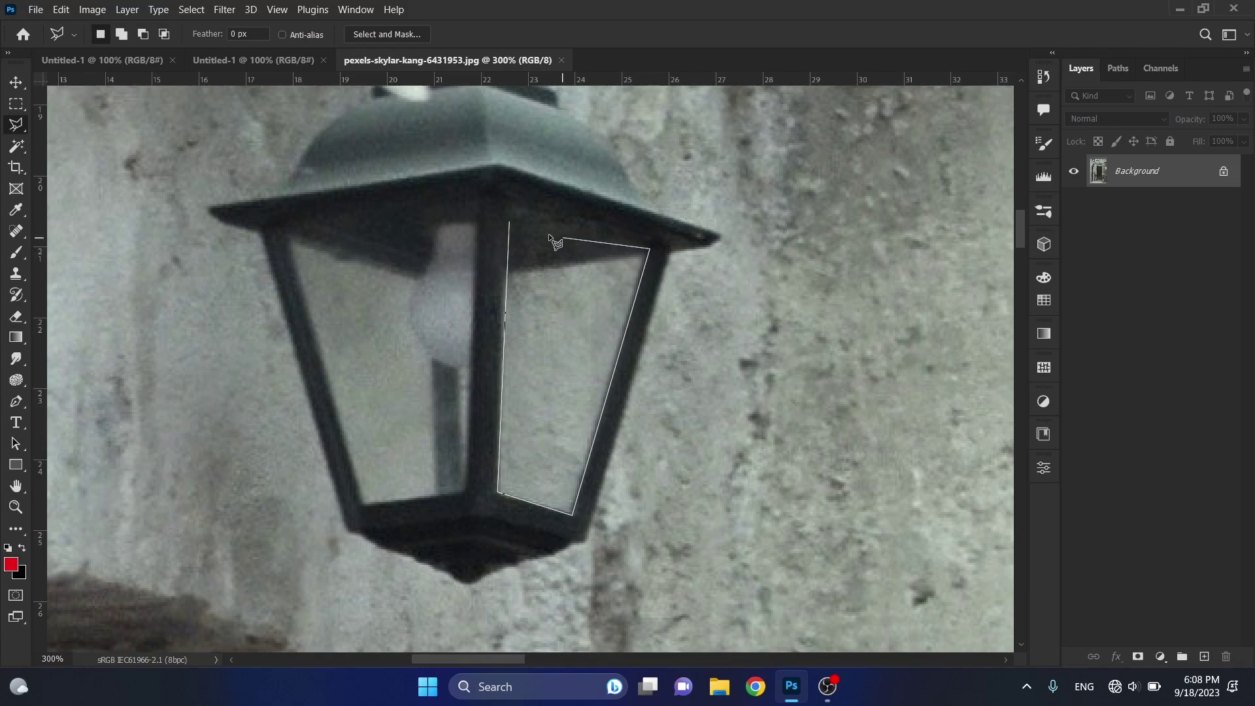
pyautogui.click(510, 224)
# - Add the lantern's left glass pane to the existing selection with the Polygonal Lasso
pyautogui.click(121, 34)
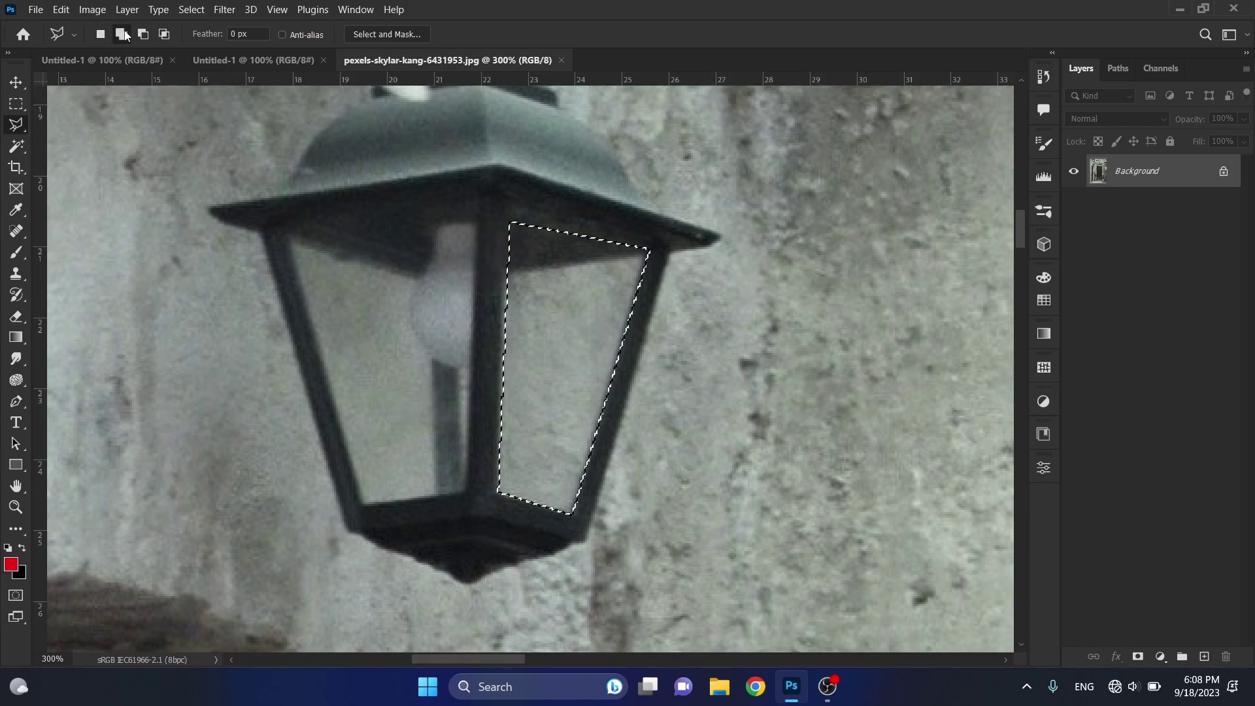
pyautogui.click(289, 239)
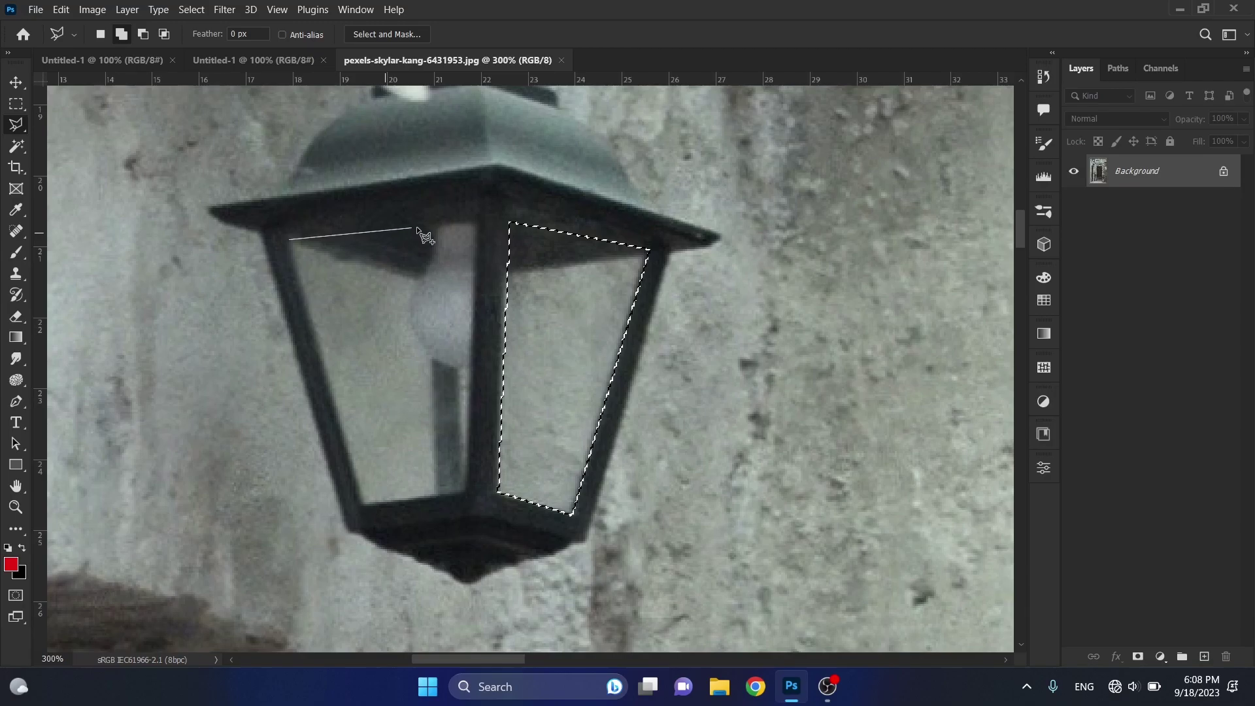
pyautogui.click(473, 223)
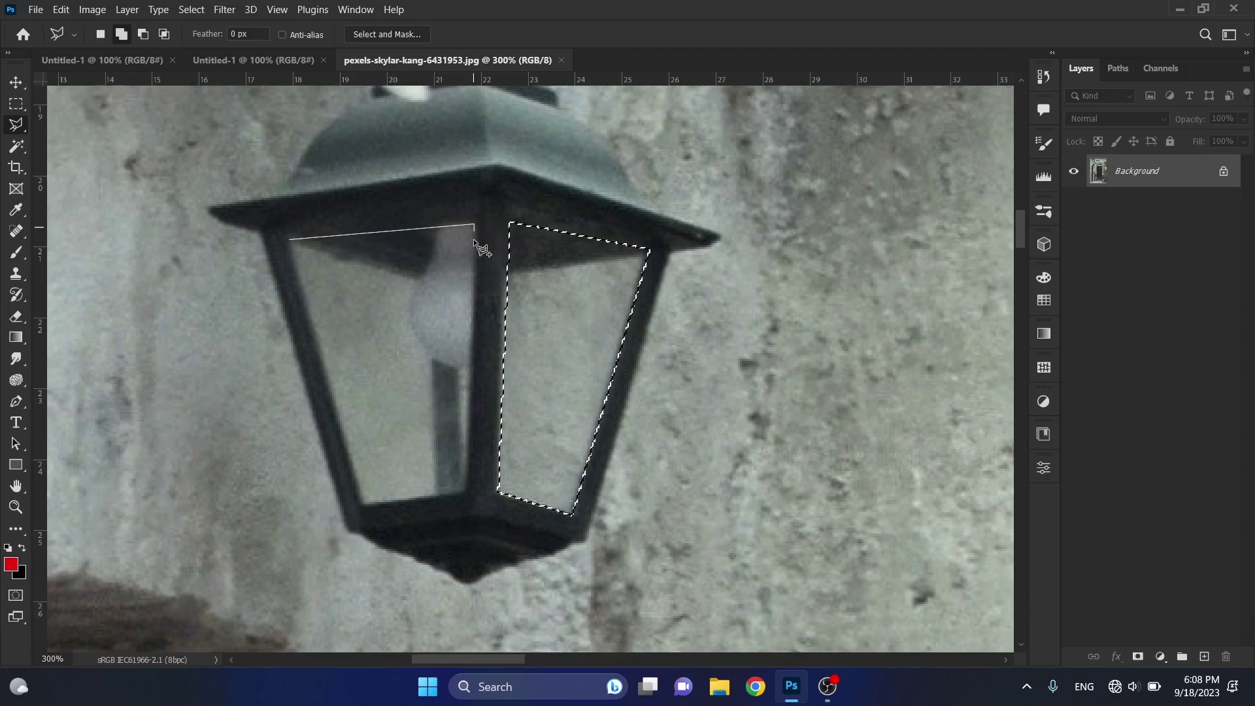
pyautogui.click(466, 488)
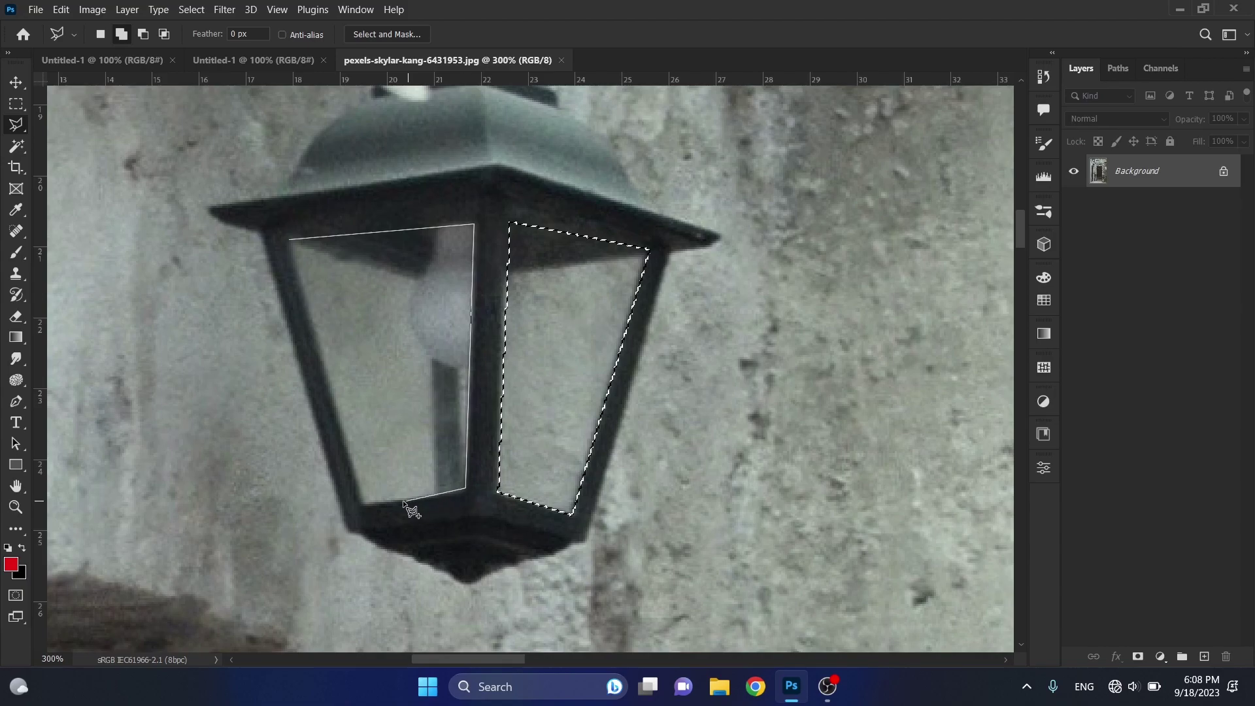
pyautogui.click(362, 503)
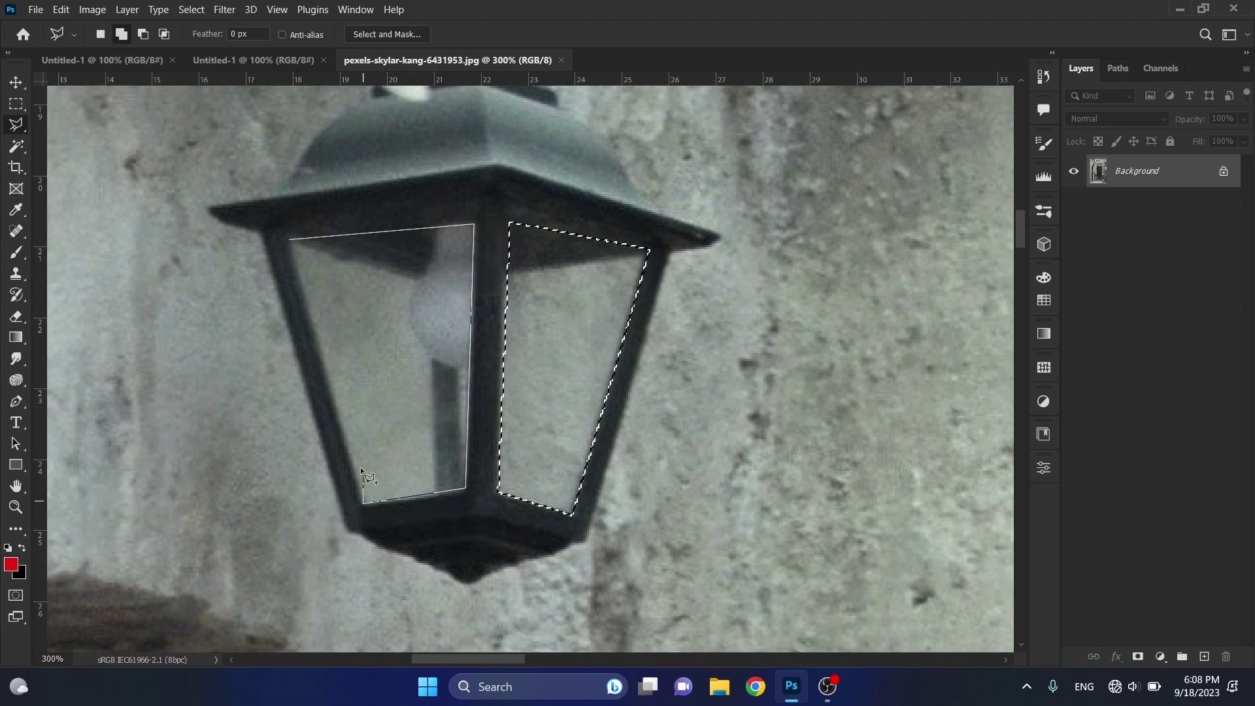
pyautogui.click(288, 240)
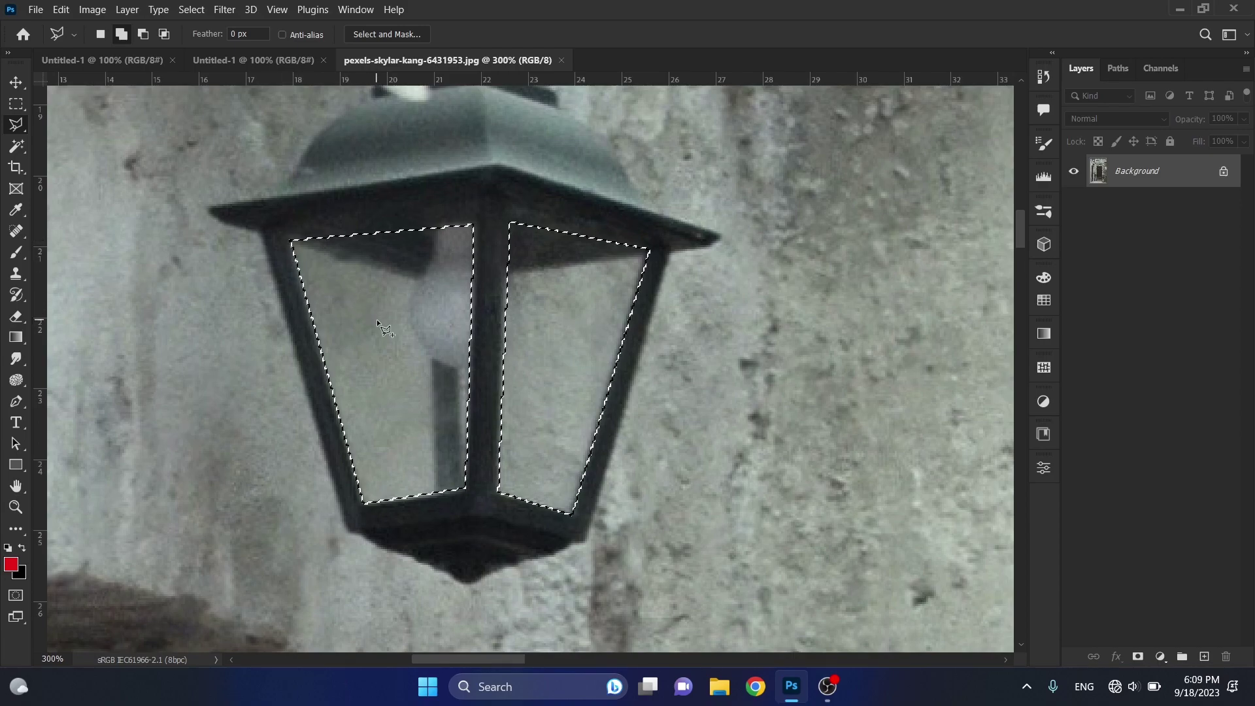
# - Copy the two selected lantern panes from the Background onto a new layer
pyautogui.scroll(1, 409, 321)
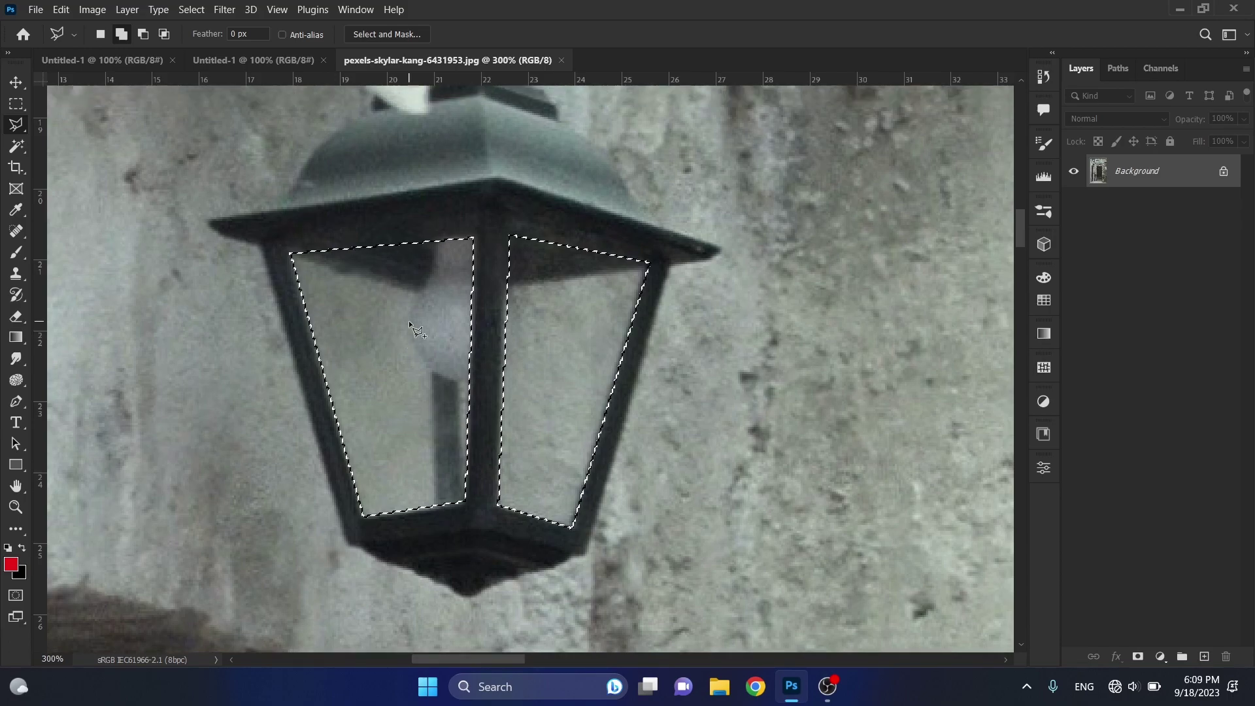
pyautogui.scroll(3, 409, 320)
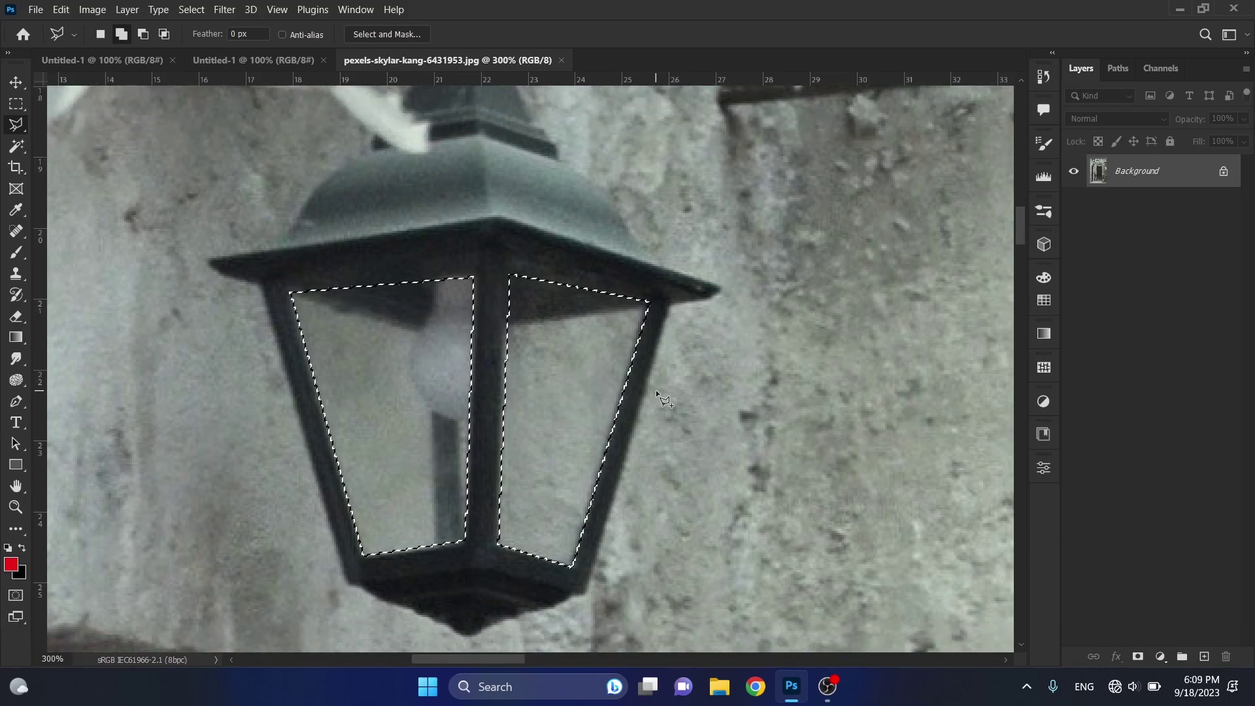
pyautogui.hotkey('ctrl', 'j')
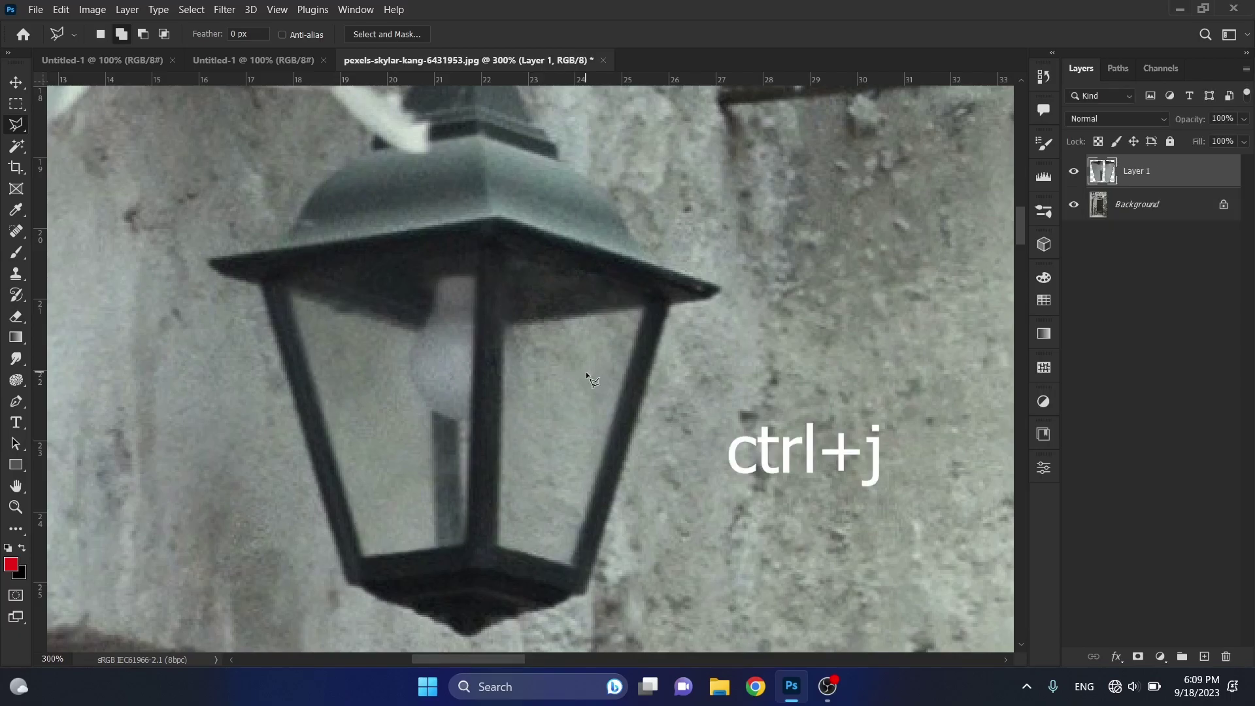
# - Add a Color Lookup adjustment directly above the Background with the 3DLUT file NightFromDay.CUBE, and compare the image with and without it
pyautogui.click(16, 507)
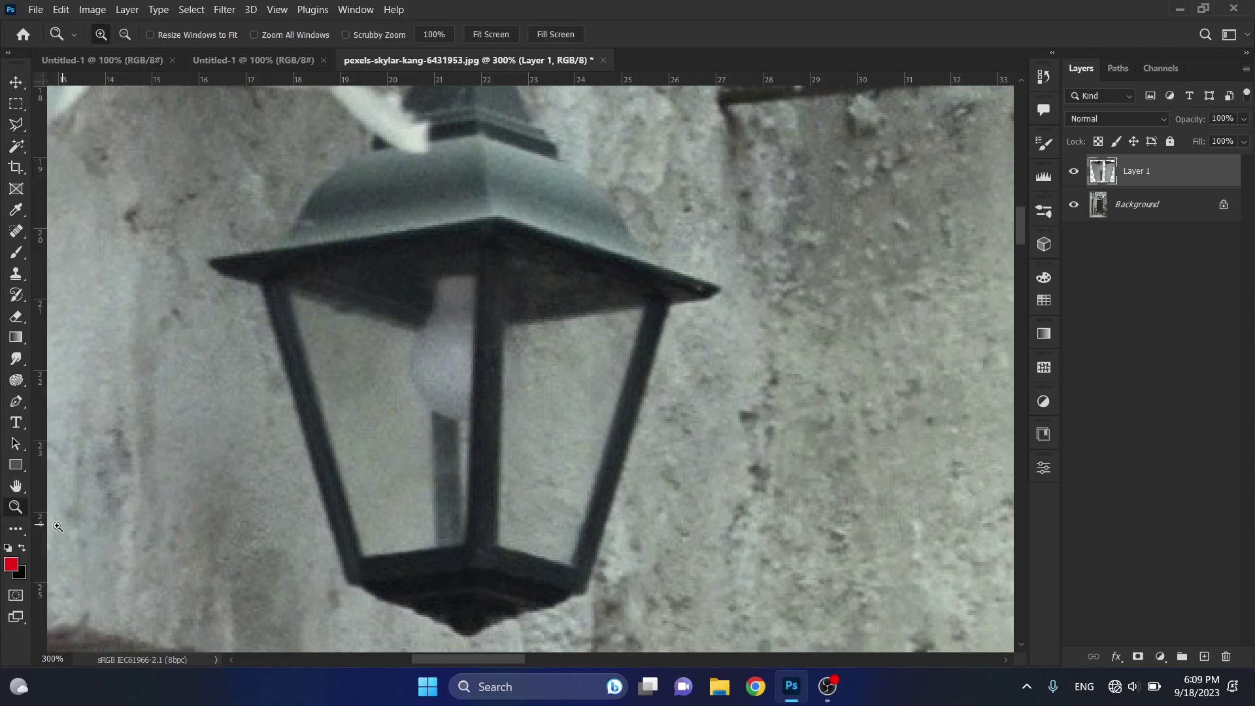
pyautogui.keyDown('alt'); pyautogui.click(426, 448); pyautogui.keyUp('alt')
pyautogui.keyDown('alt'); pyautogui.click(426, 448); pyautogui.keyUp('alt')
pyautogui.keyDown('alt'); pyautogui.click(427, 447); pyautogui.keyUp('alt')
pyautogui.keyDown('alt'); pyautogui.click(530, 441); pyautogui.keyUp('alt')
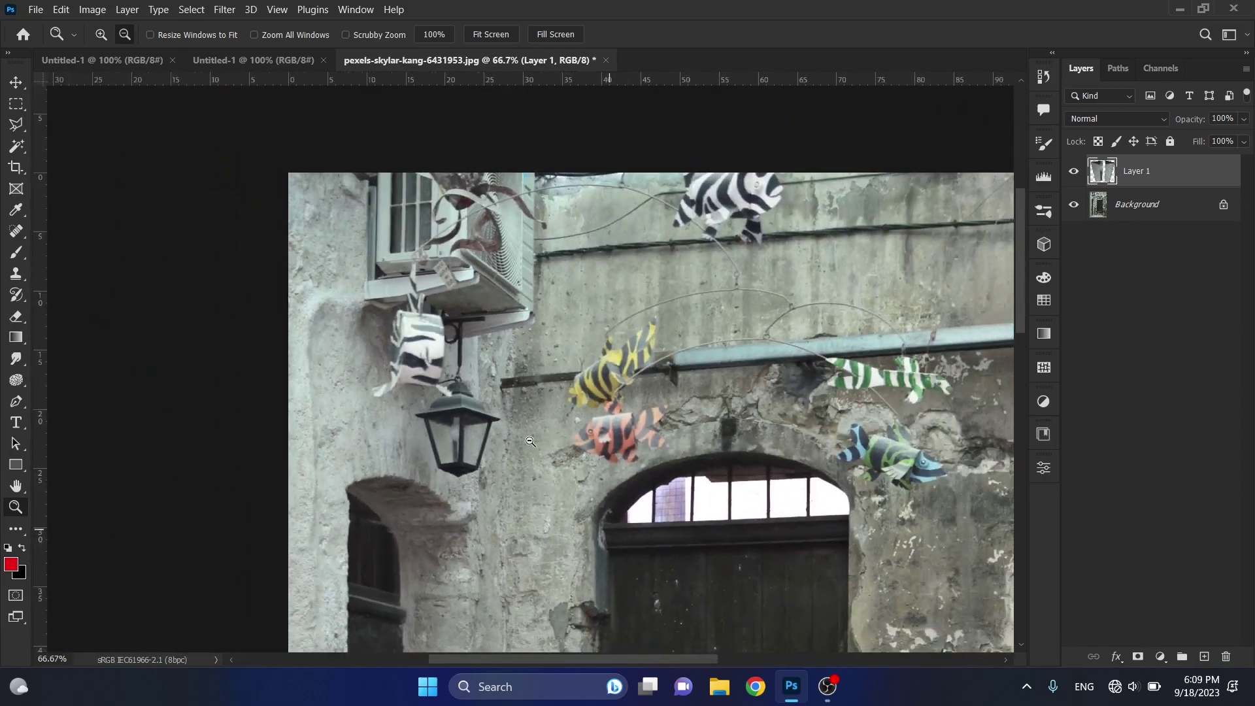
pyautogui.keyDown('alt'); pyautogui.click(526, 438); pyautogui.keyUp('alt')
pyautogui.keyDown('alt'); pyautogui.click(509, 400); pyautogui.keyUp('alt')
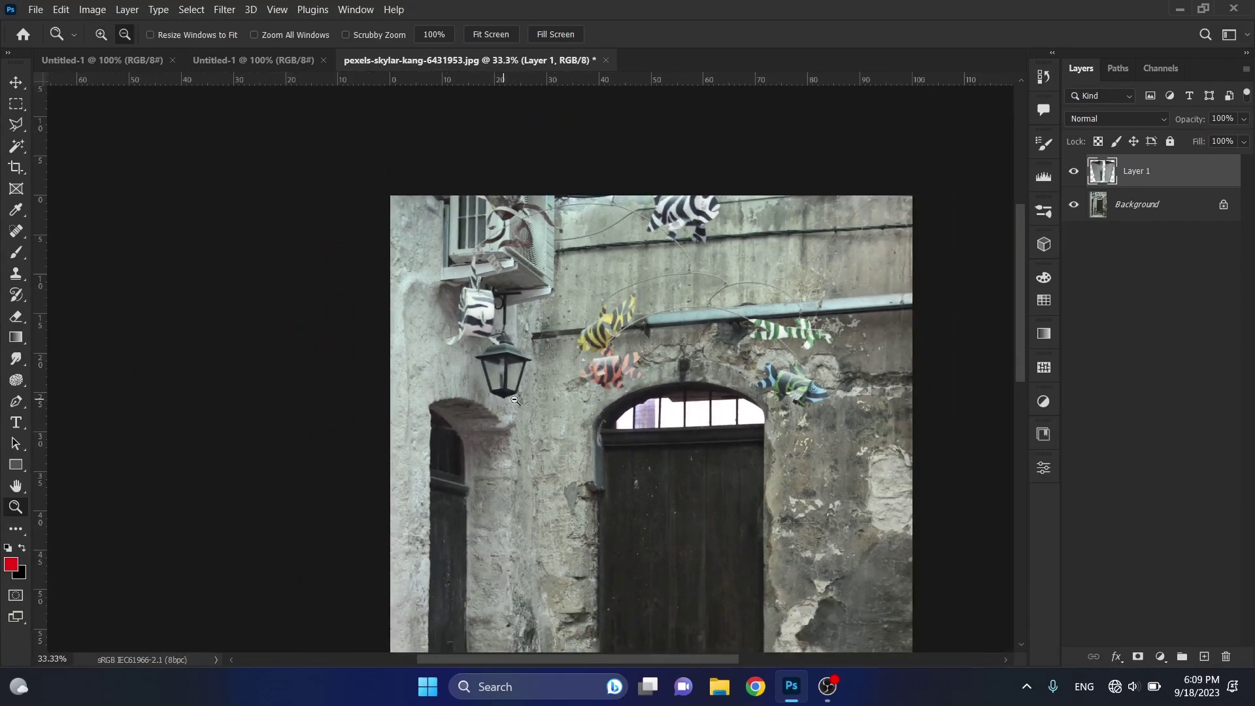
pyautogui.scroll(-4, 510, 400)
pyautogui.keyDown('alt'); pyautogui.click(599, 399); pyautogui.keyUp('alt')
pyautogui.scroll(-2, 599, 399)
pyautogui.scroll(1, 599, 400)
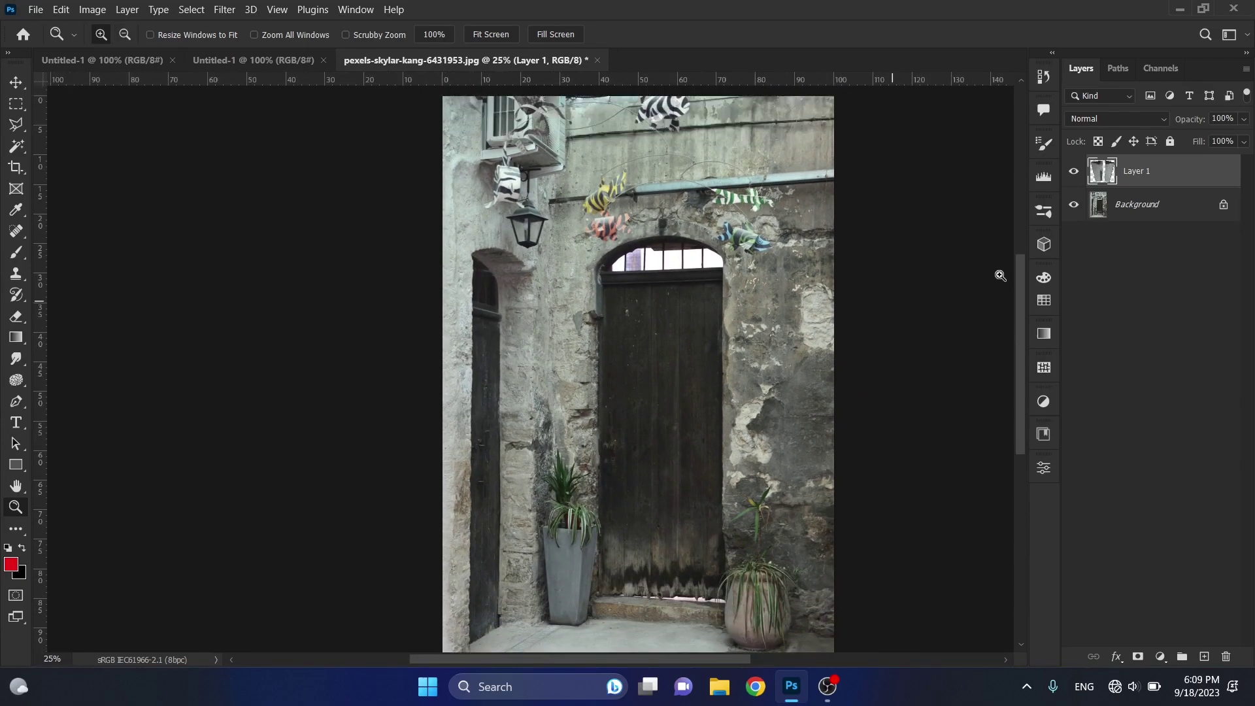
pyautogui.click(1160, 213)
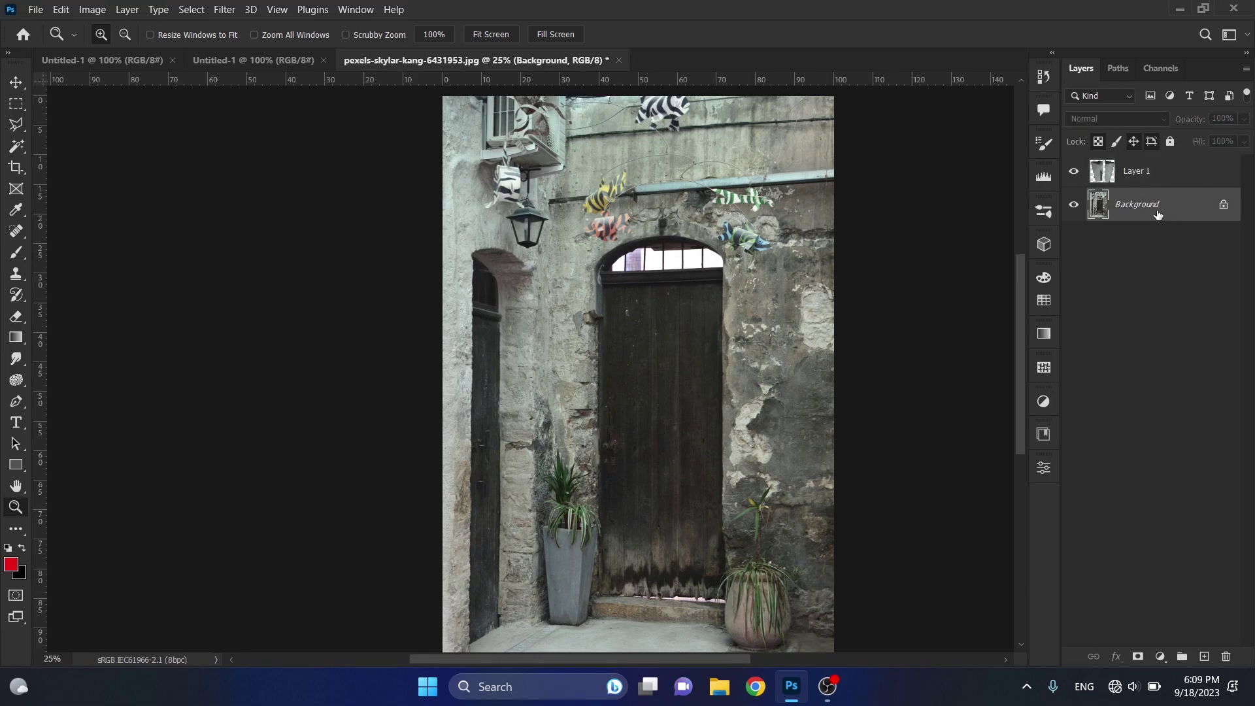
pyautogui.click(15, 83)
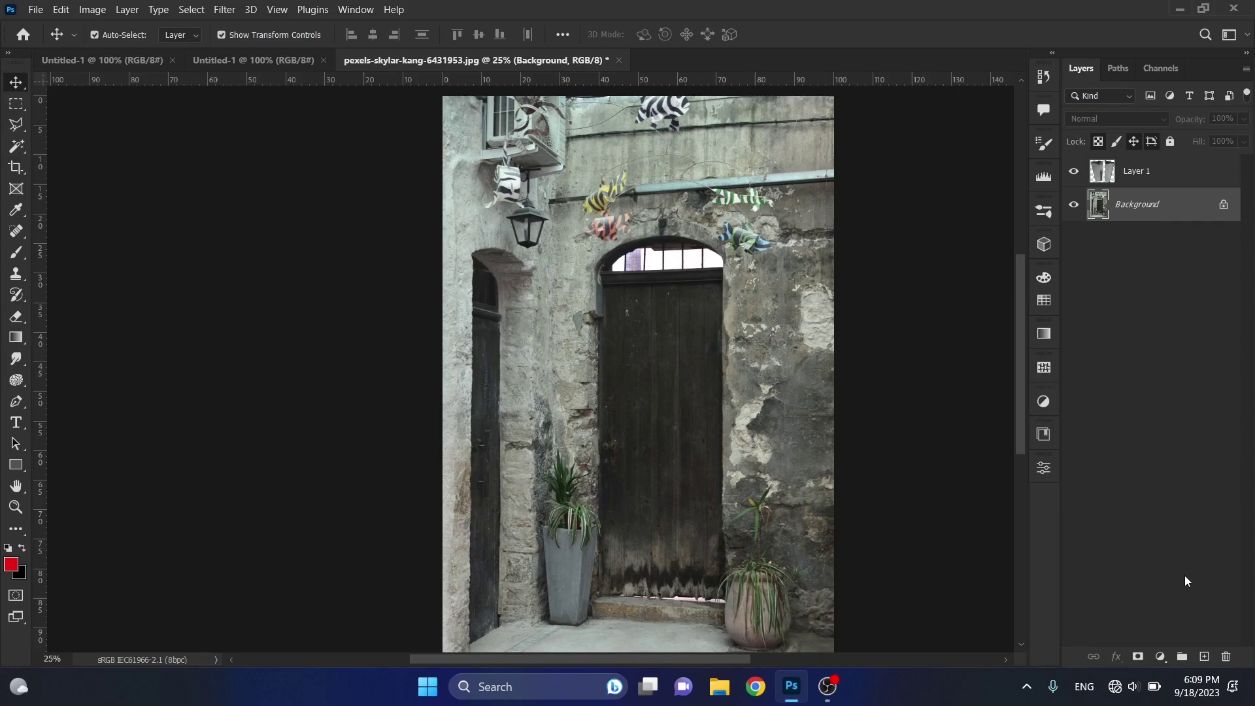
pyautogui.click(1163, 655)
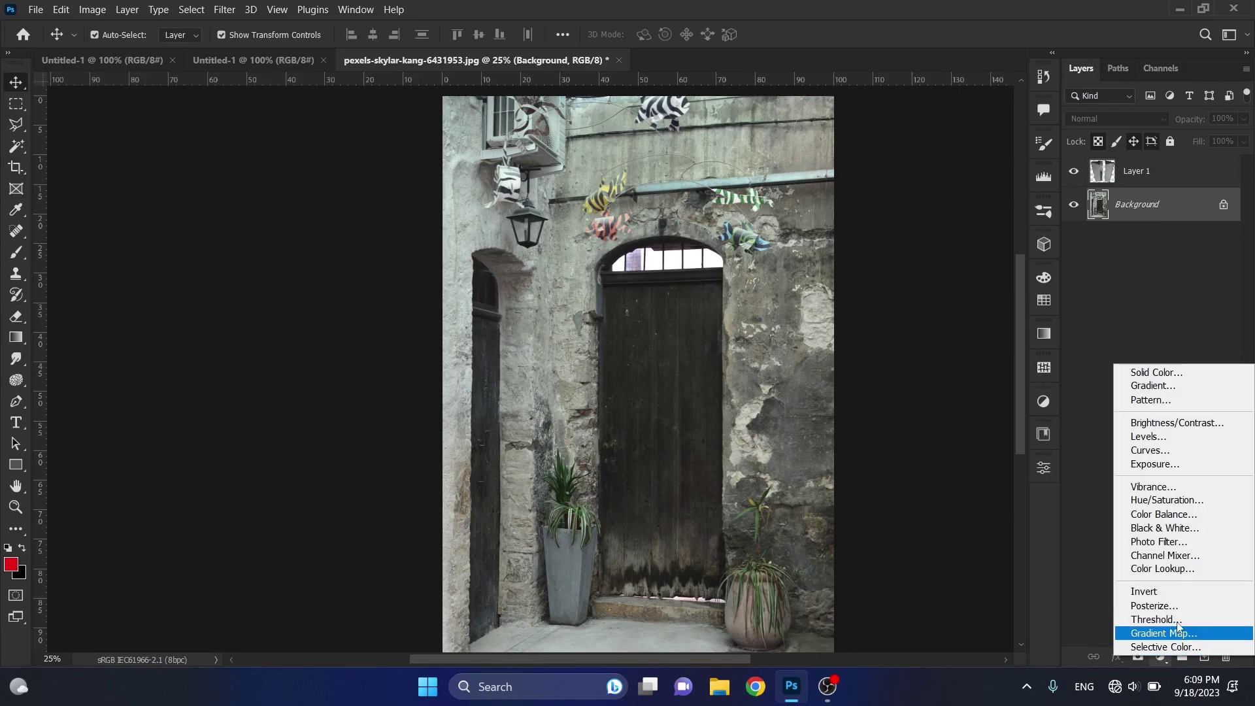
pyautogui.click(1156, 570)
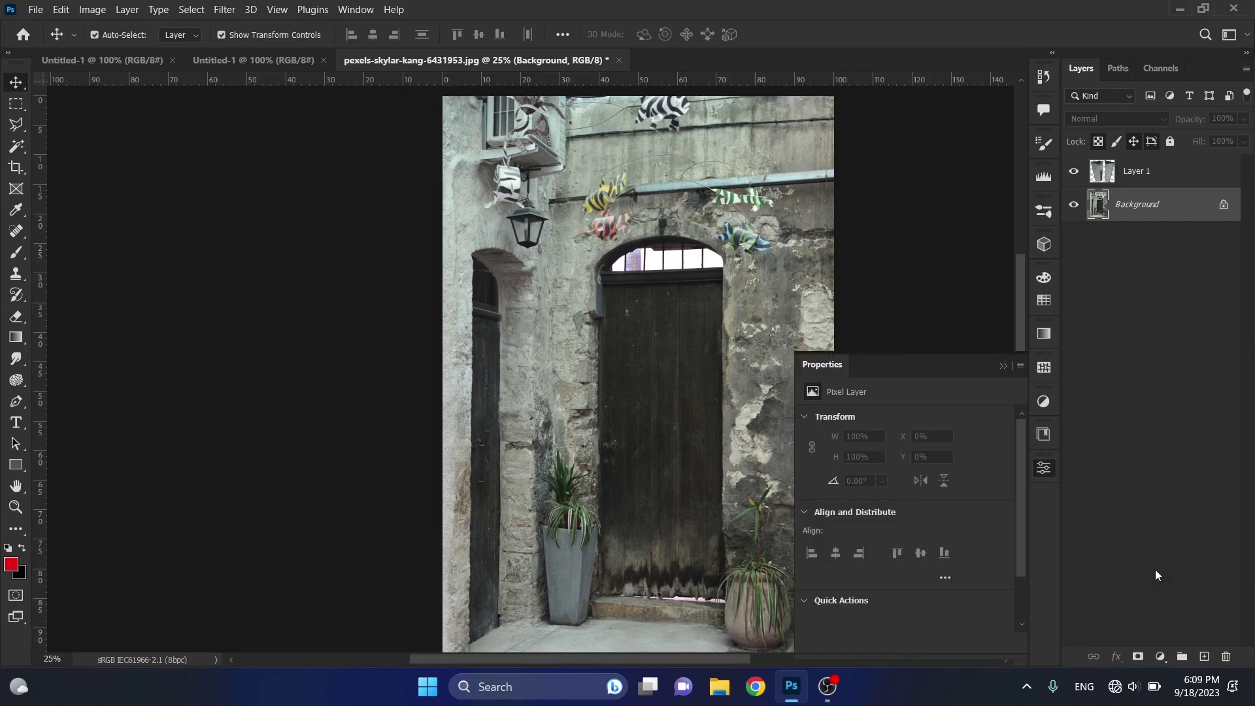
pyautogui.click(947, 419)
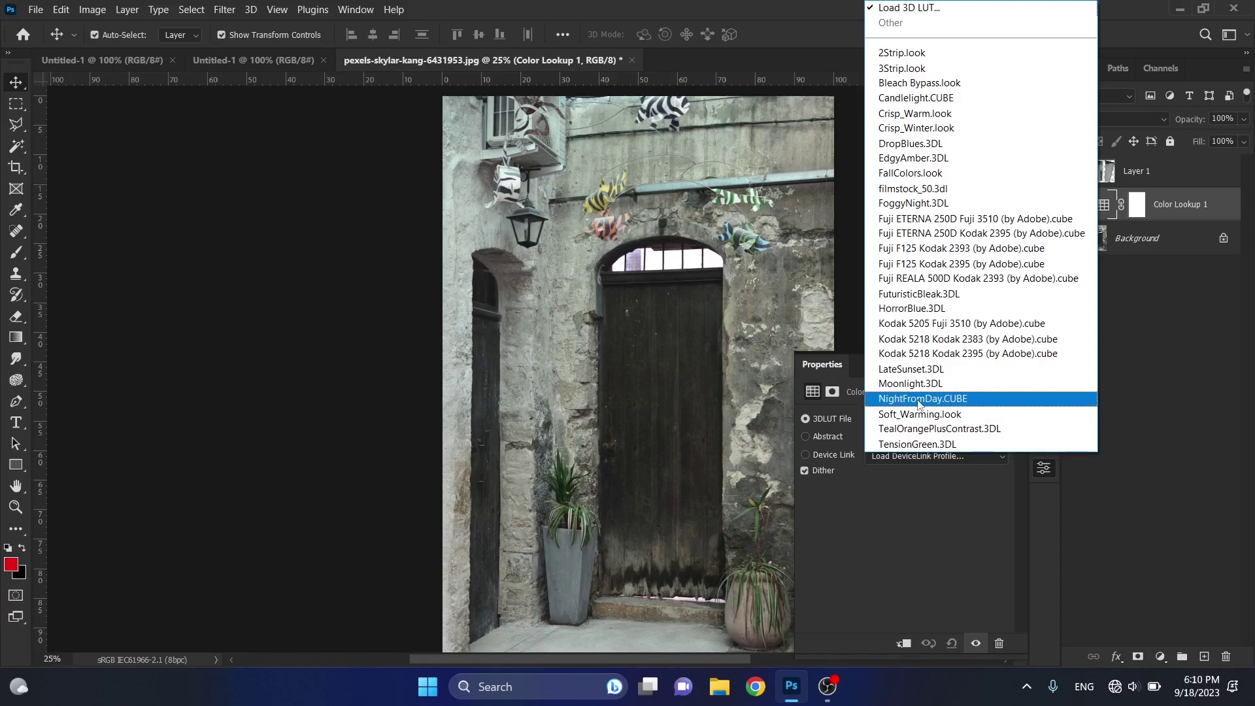
pyautogui.click(918, 400)
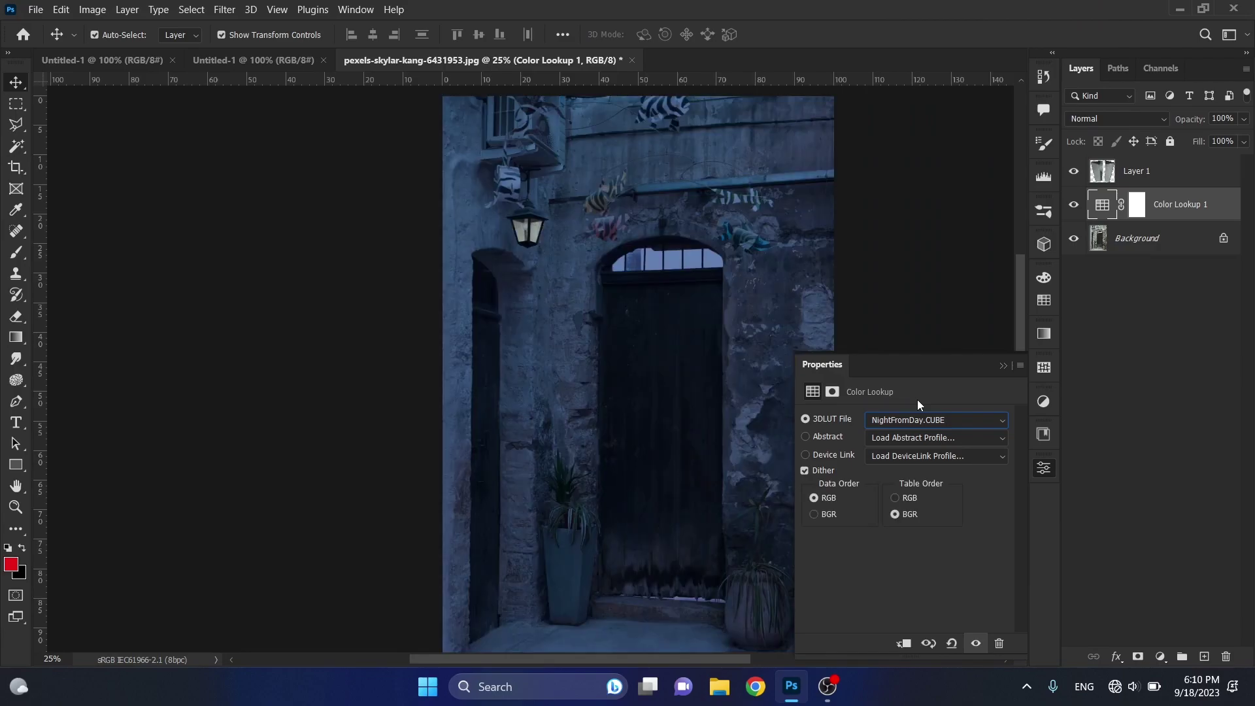
pyautogui.click(1003, 366)
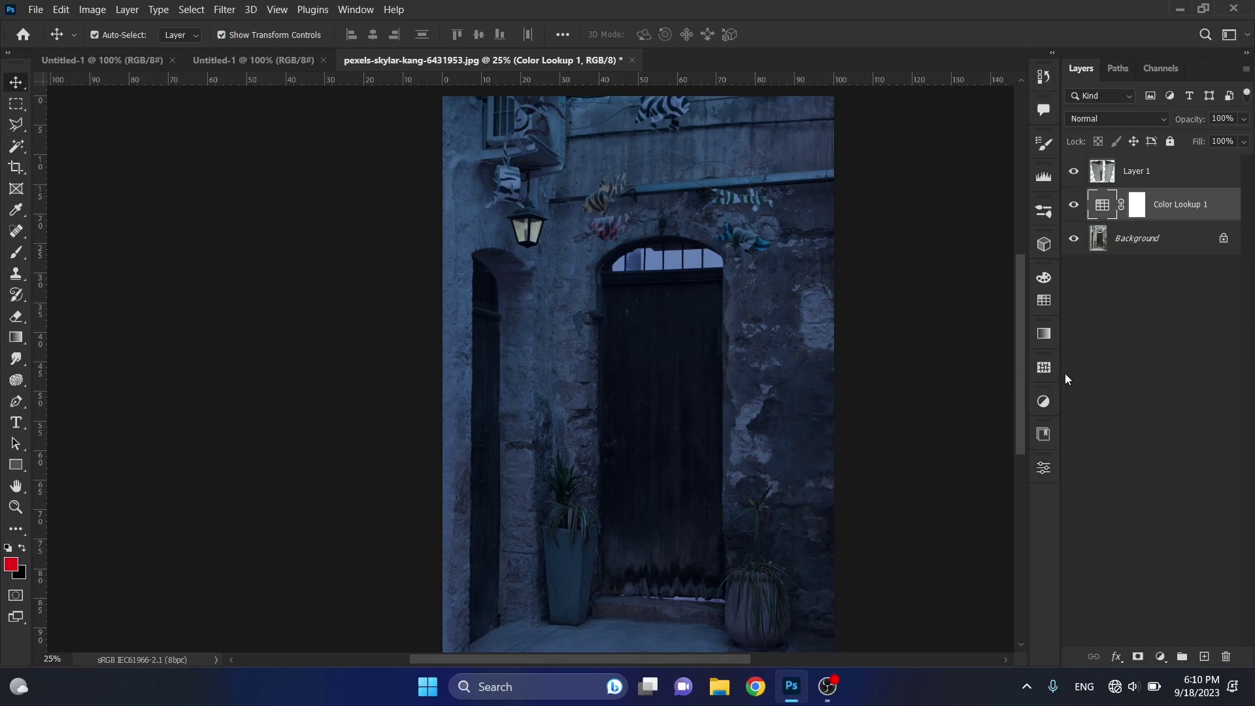
pyautogui.click(1074, 204)
pyautogui.click(1073, 205)
# - Add a Hue/Saturation adjustment above the Color Lookup with Hue +17, Saturation -11 and Lightness -22
pyautogui.click(1160, 657)
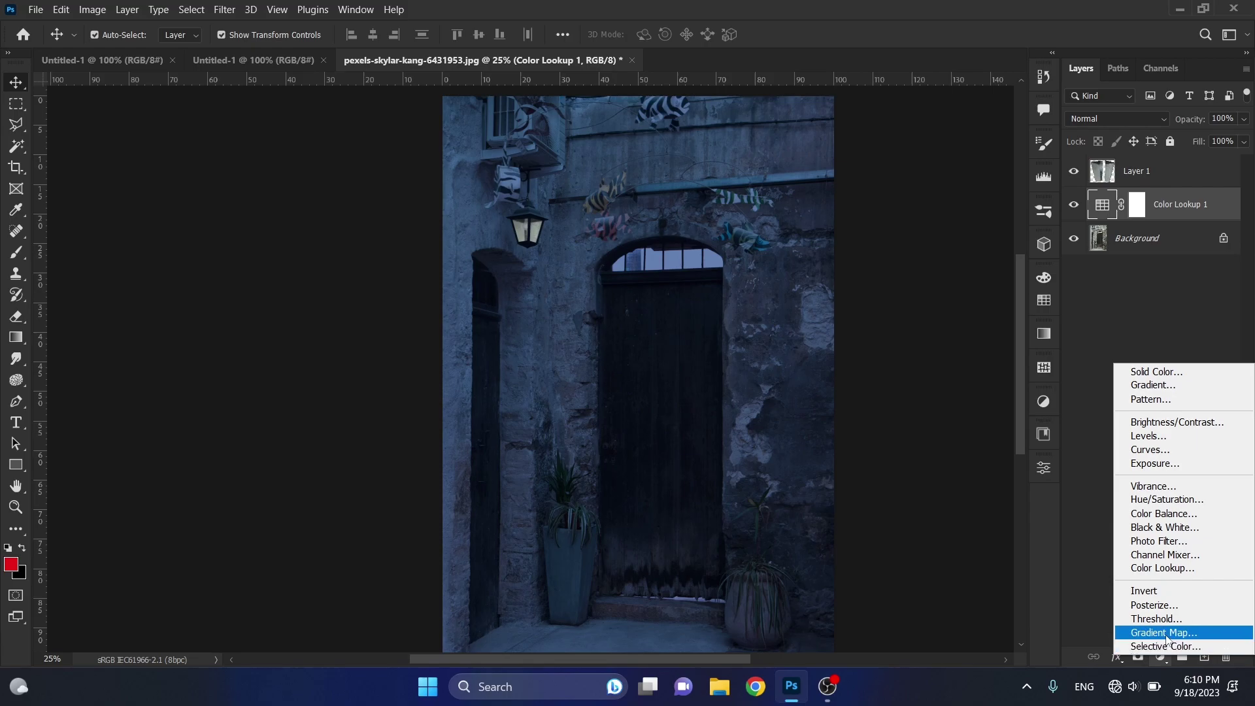
pyautogui.click(1181, 500)
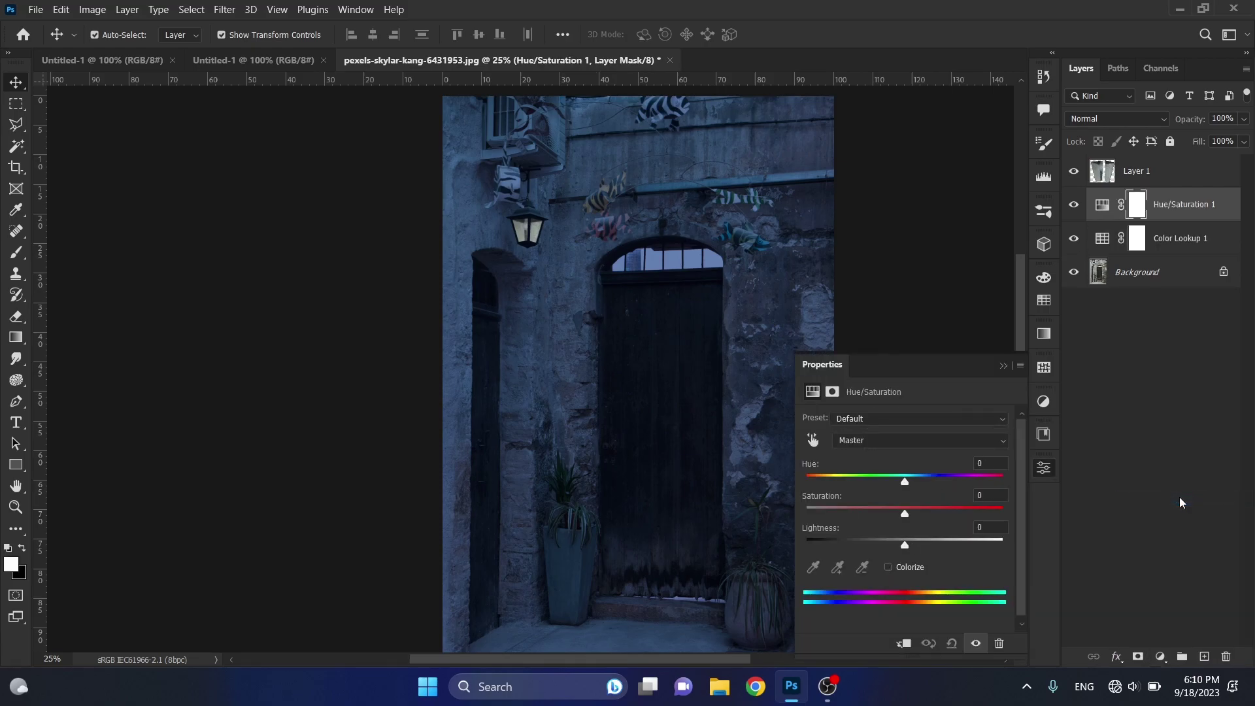
pyautogui.moveTo(903, 515); pyautogui.dragTo(910, 560)
pyautogui.moveTo(904, 481)
pyautogui.mouseDown()
pyautogui.moveTo(952, 487)
pyautogui.moveTo(923, 491)
pyautogui.mouseUp()
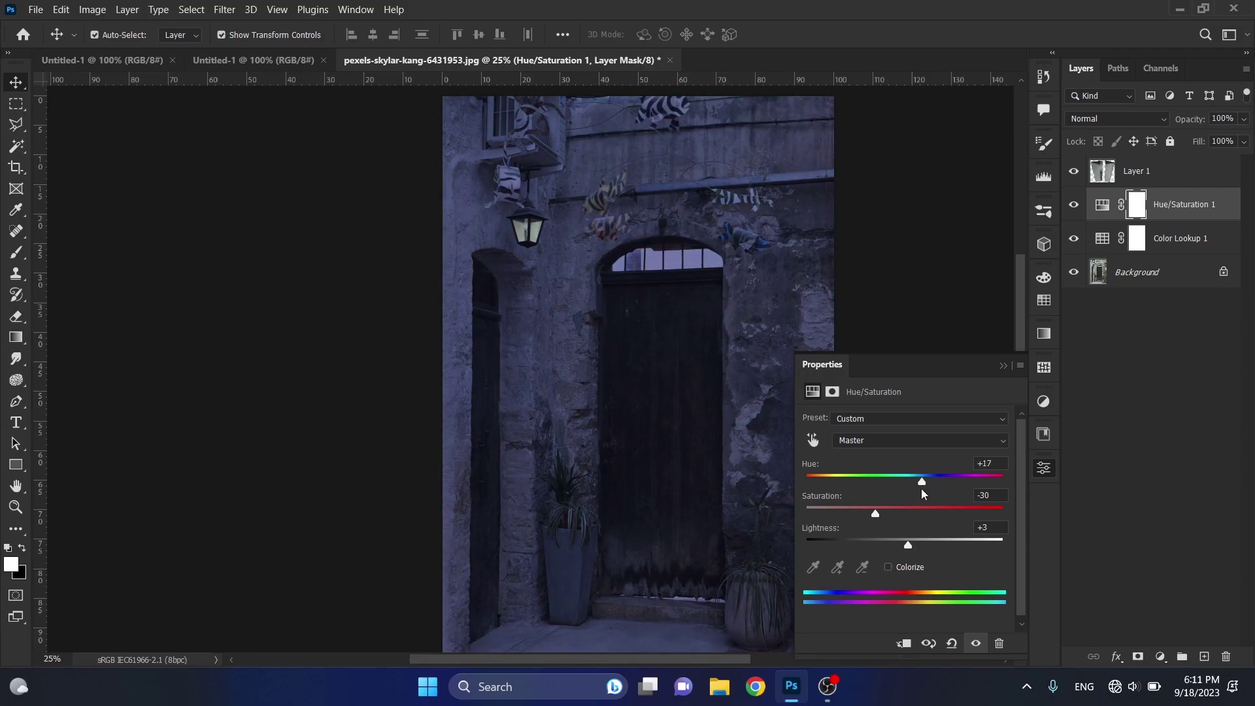
pyautogui.moveTo(908, 545)
pyautogui.mouseDown()
pyautogui.moveTo(890, 545)
pyautogui.moveTo(888, 514)
pyautogui.moveTo(886, 555)
pyautogui.mouseUp()
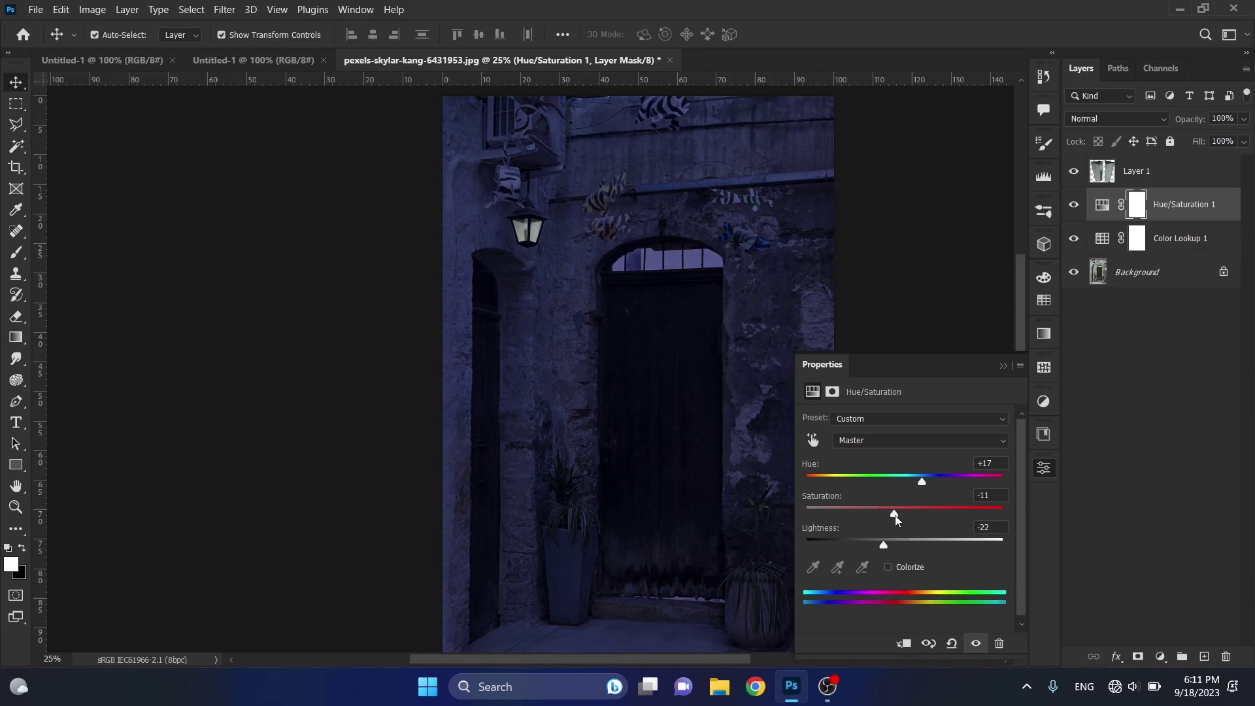
pyautogui.click(1004, 365)
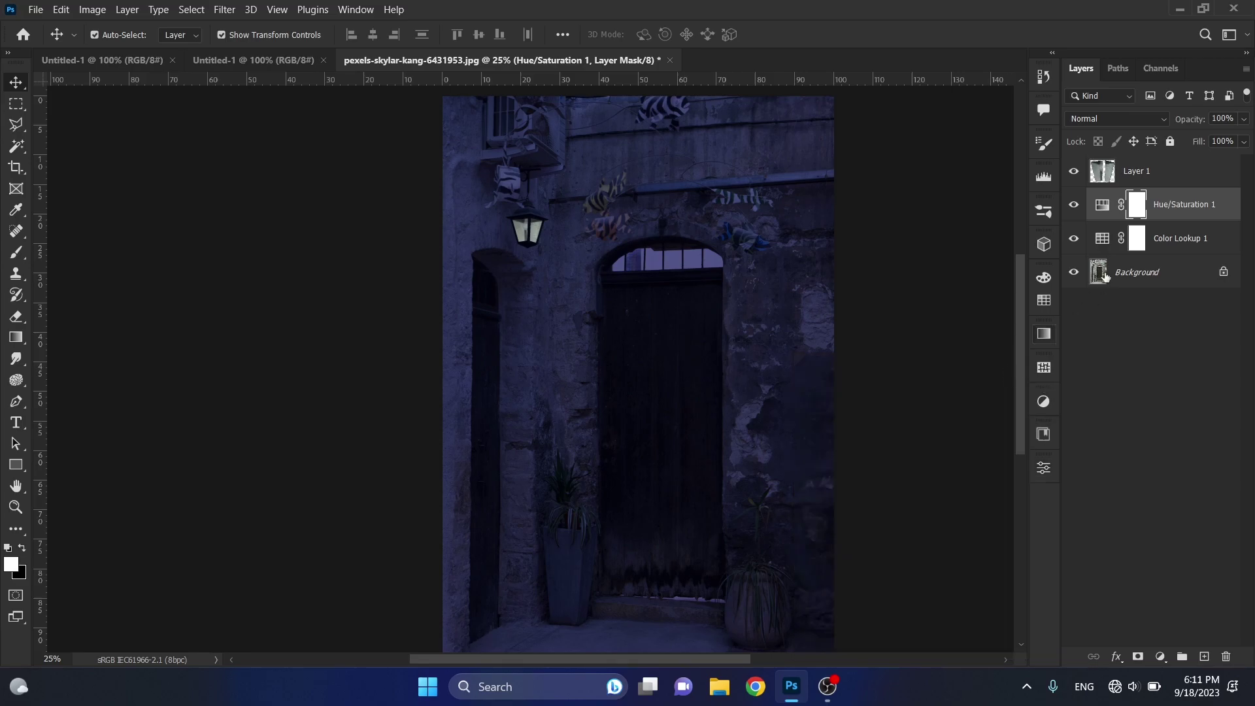
# - Convert the lantern pane layer, Layer 1, to a smart object and set its blend mode to Linear Dodge (Add)
pyautogui.click(1141, 171)
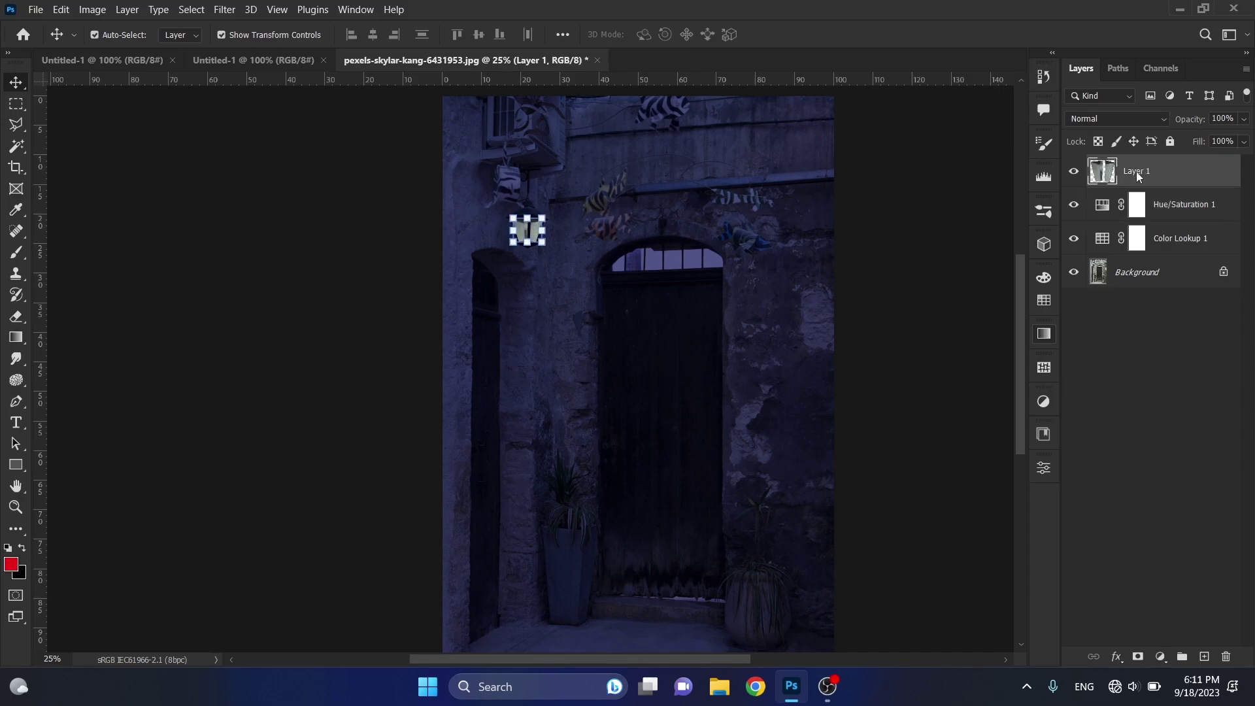
pyautogui.rightClick(1138, 176)
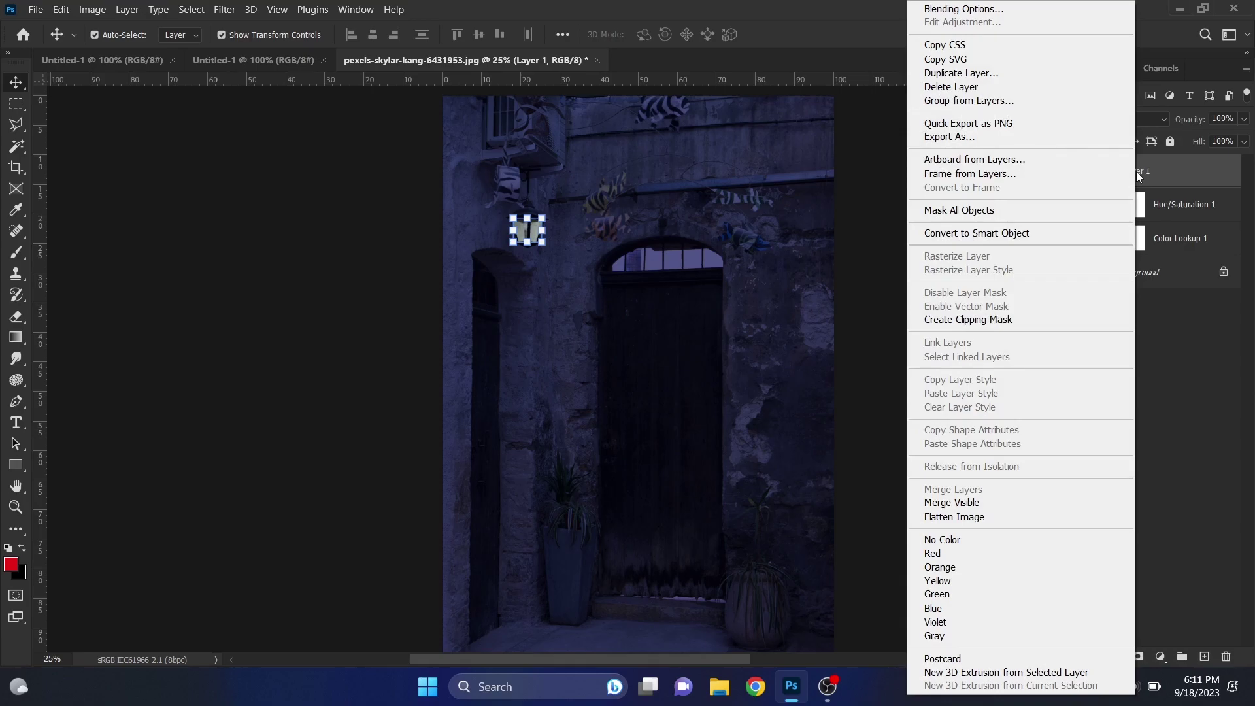
pyautogui.click(984, 234)
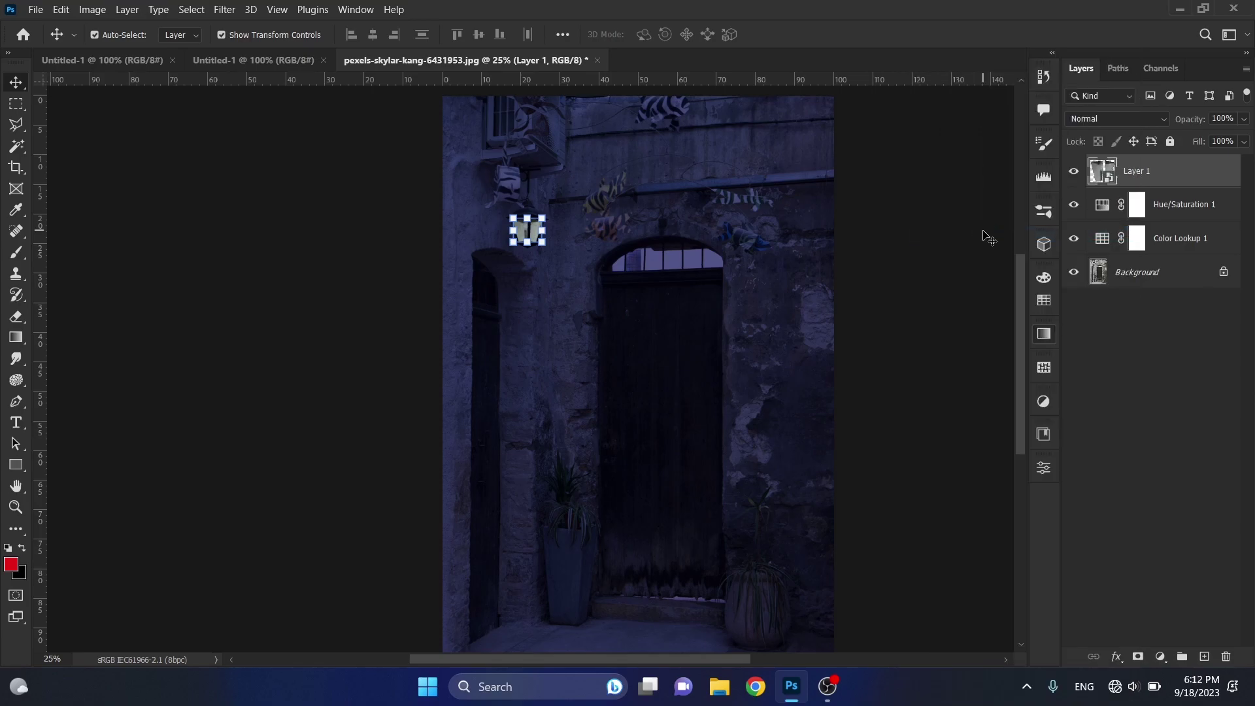
pyautogui.click(1132, 117)
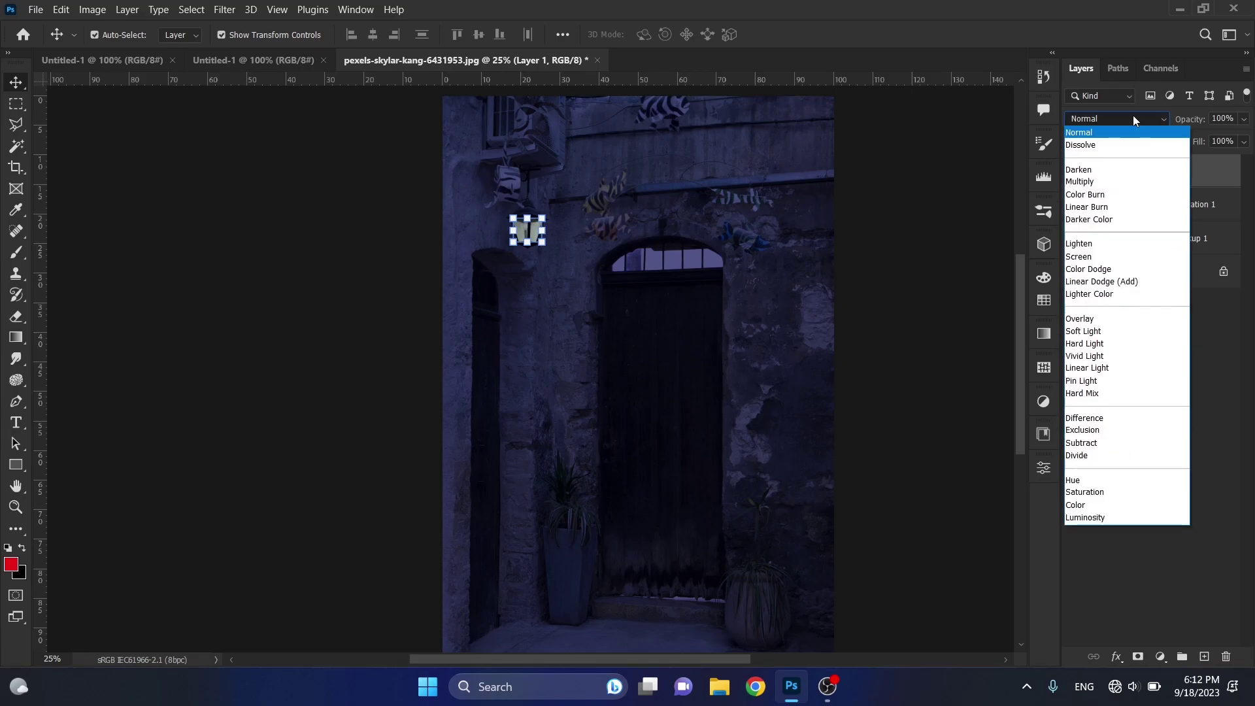
pyautogui.click(1106, 283)
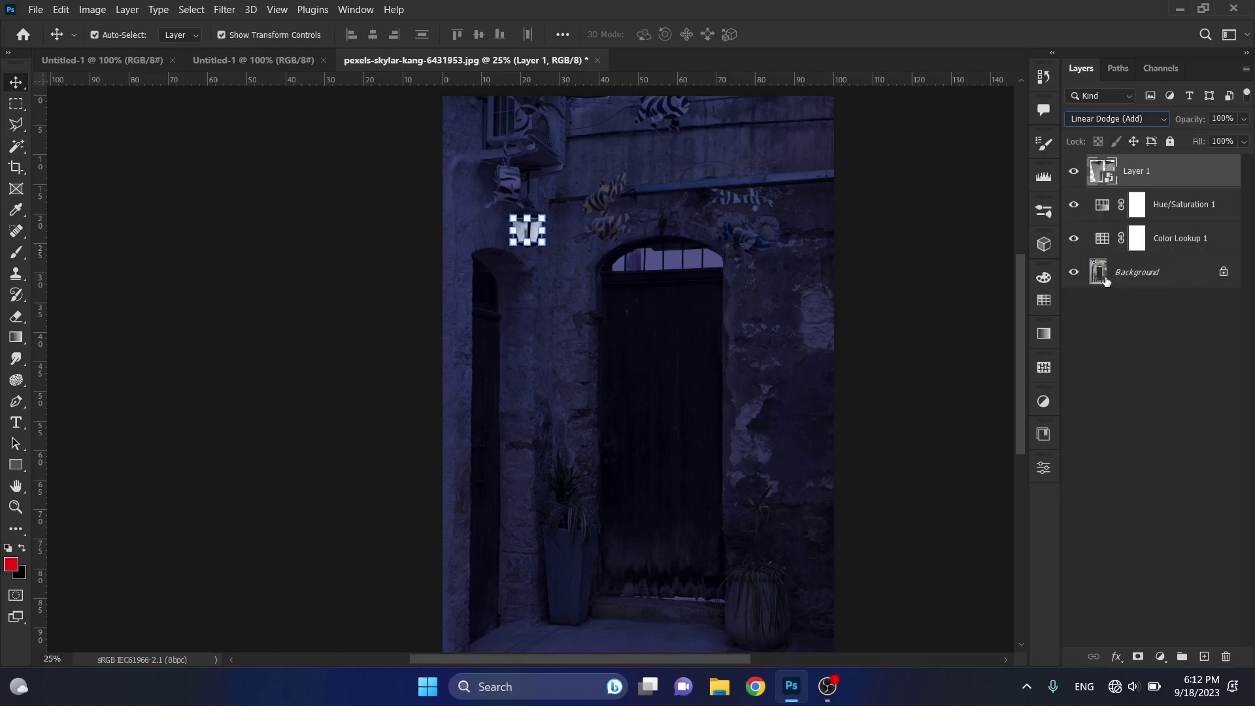
# - Apply a Gaussian Blur smart filter with a 2.0-pixel radius to the lantern pane layer, Layer 1
pyautogui.click(1074, 171)
pyautogui.click(1075, 171)
pyautogui.click(230, 10)
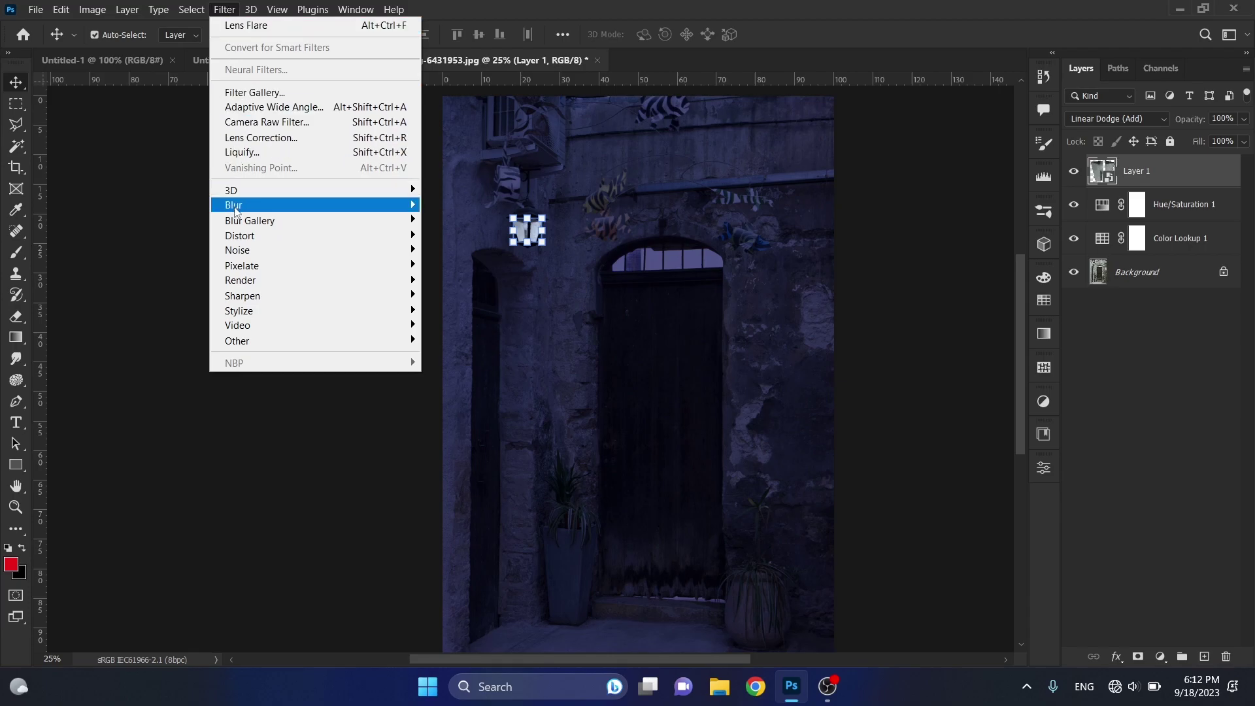
pyautogui.moveTo(237, 209)
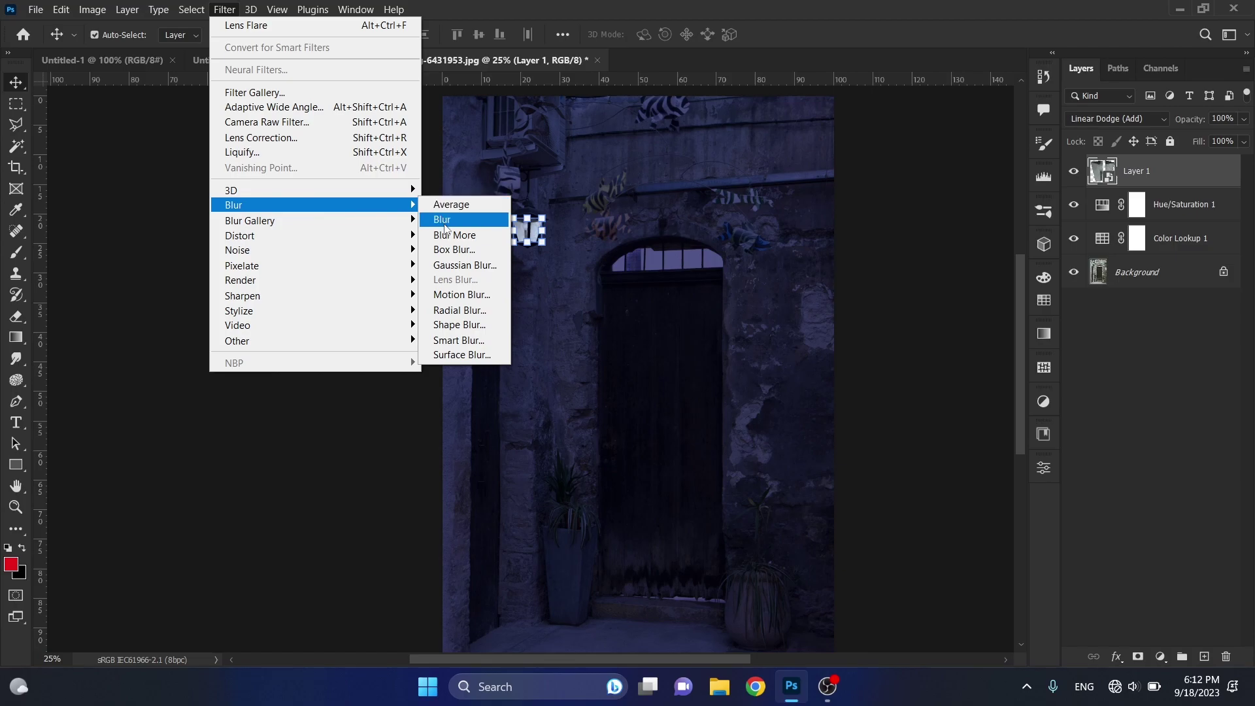
pyautogui.click(456, 266)
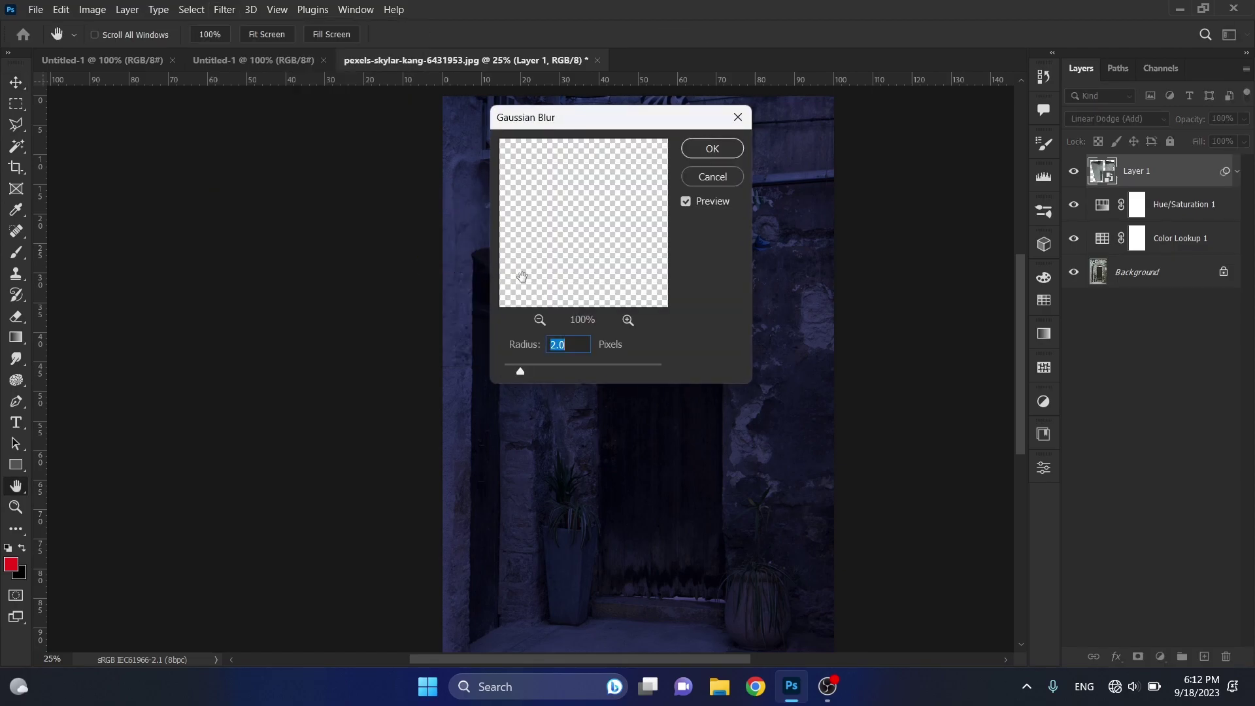
pyautogui.click(566, 348)
pyautogui.click(703, 149)
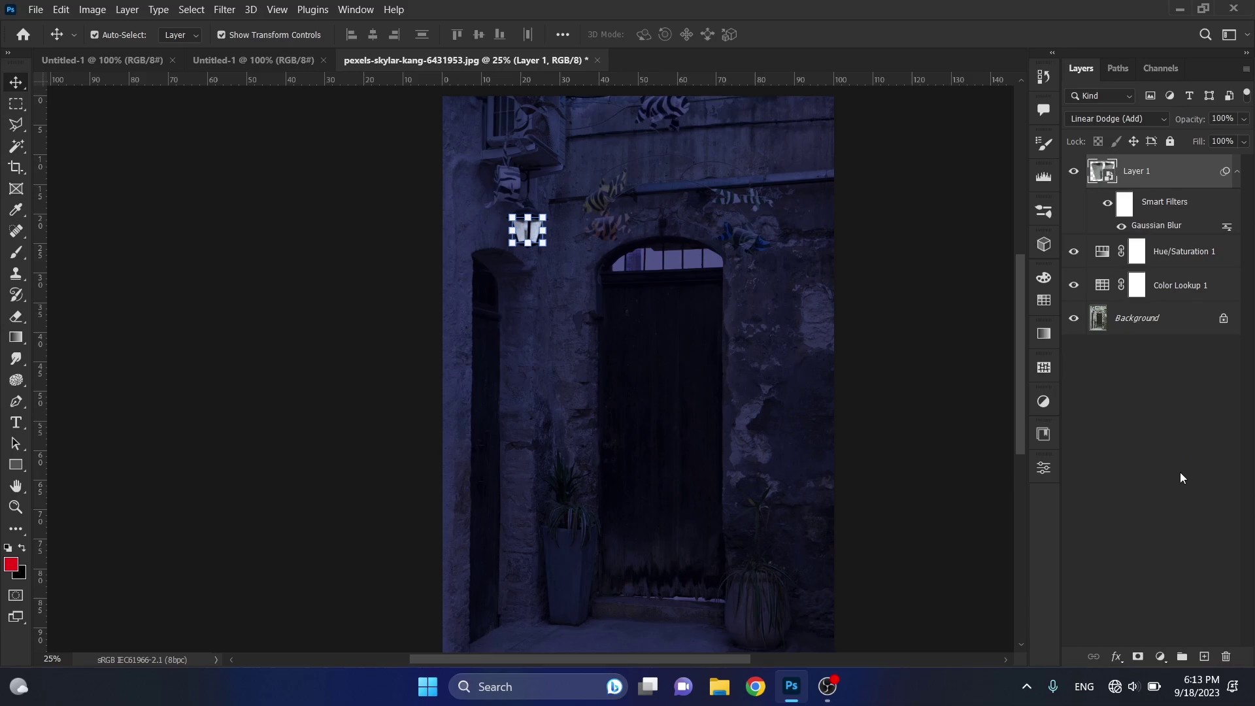
pyautogui.click(1164, 503)
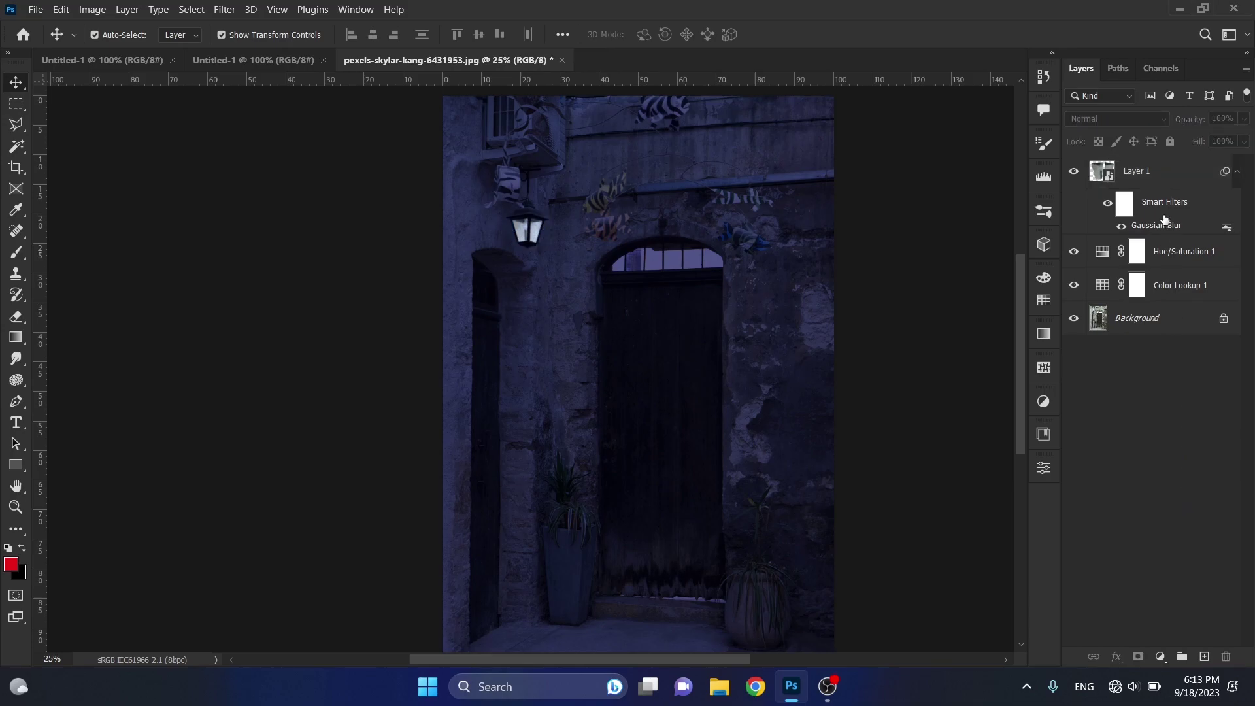
# - Add a new layer above Layer 1 and fill it with black in Normal mode at 100% opacity
pyautogui.click(1155, 180)
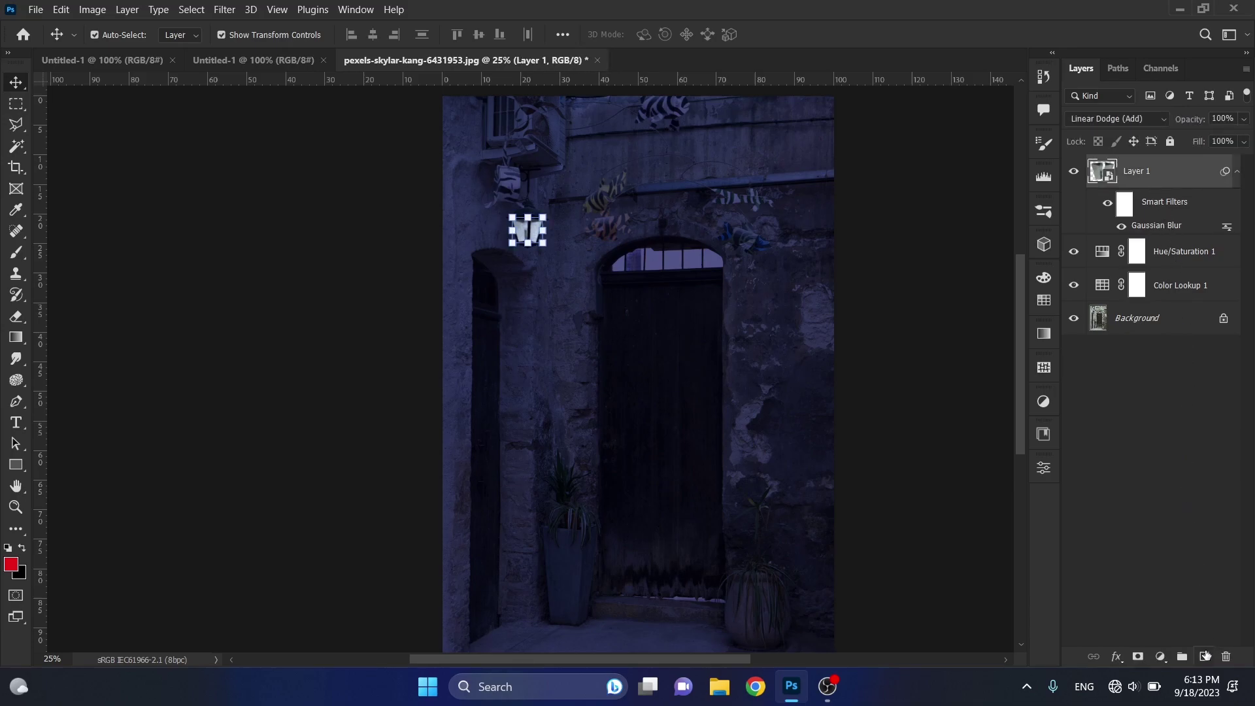
pyautogui.click(1205, 657)
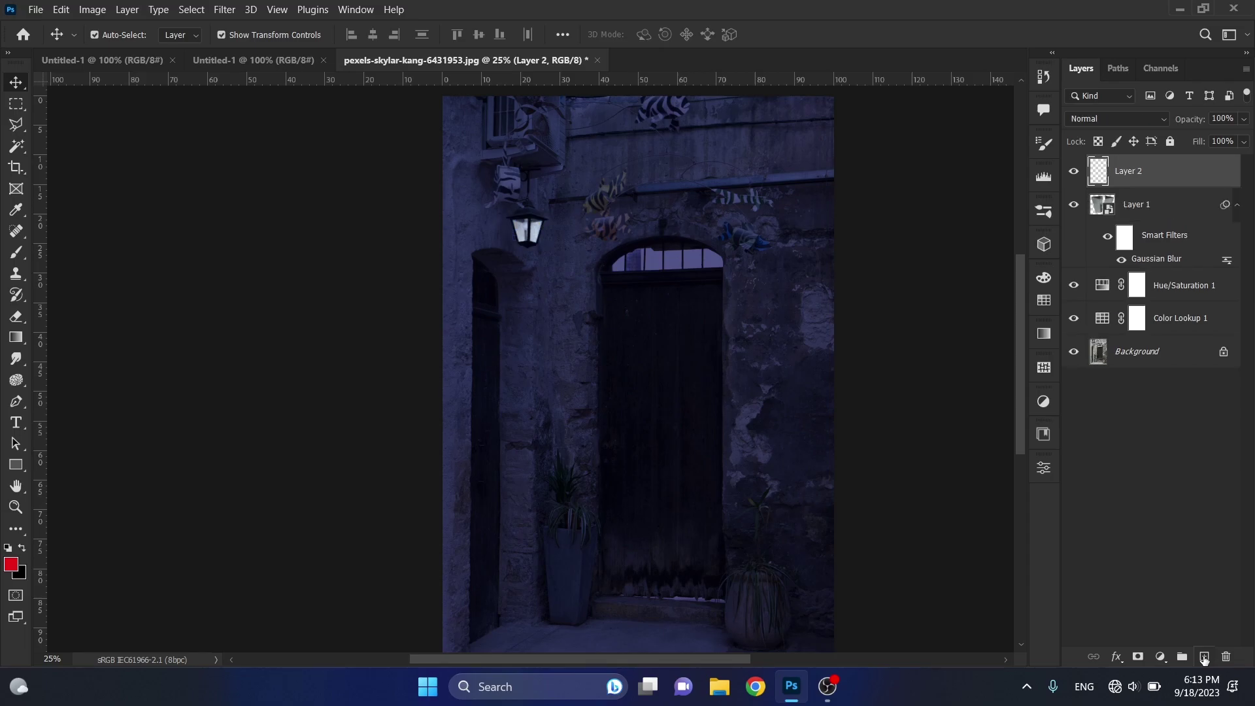
pyautogui.hotkey('shift', 'F5')
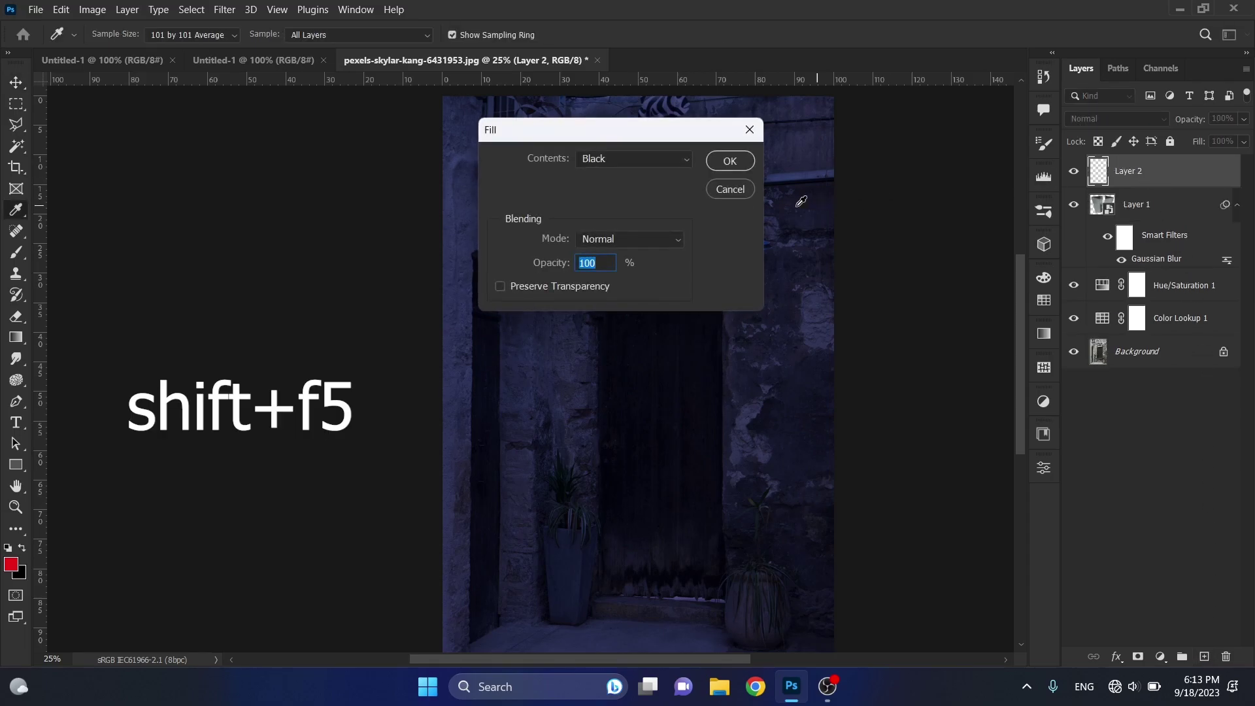
pyautogui.click(641, 167)
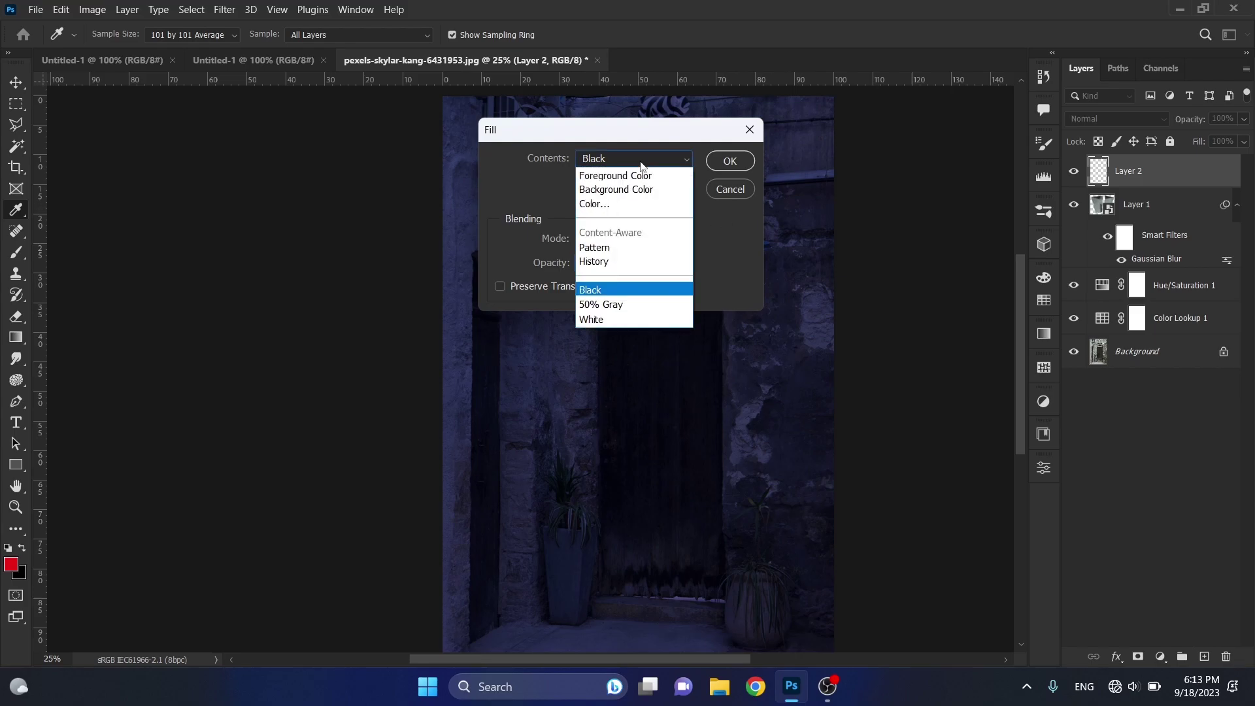
pyautogui.click(604, 295)
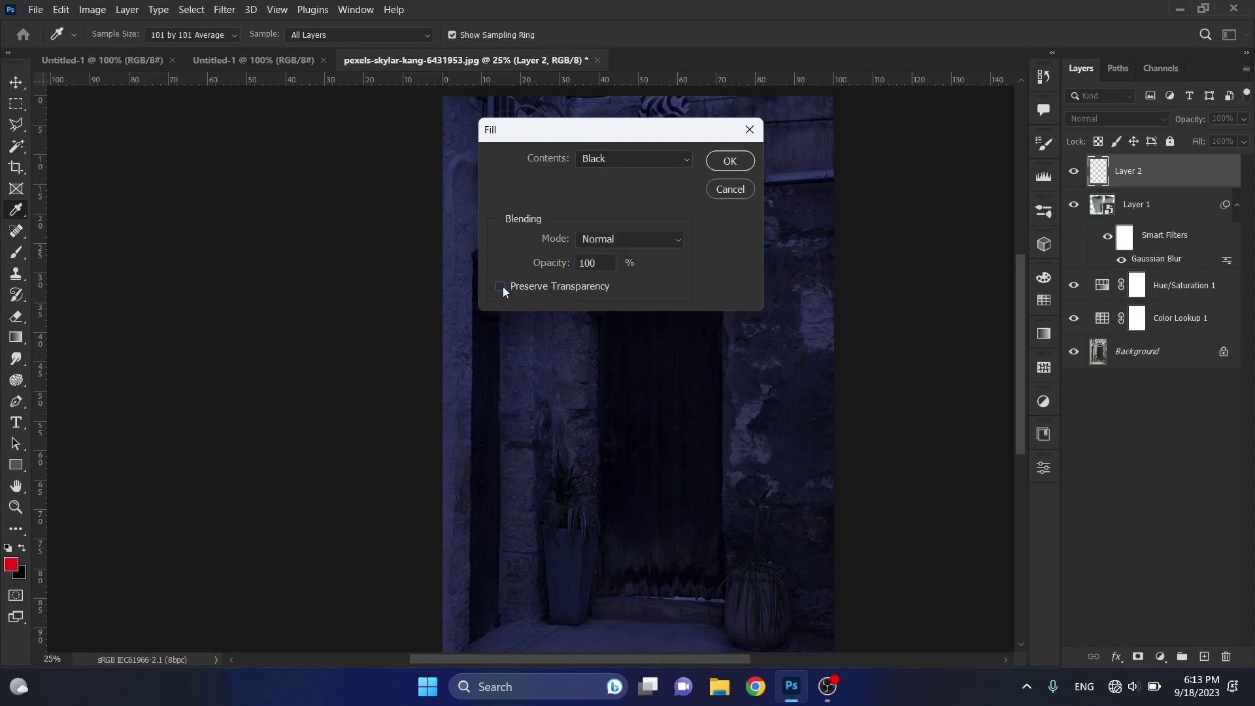
pyautogui.click(724, 161)
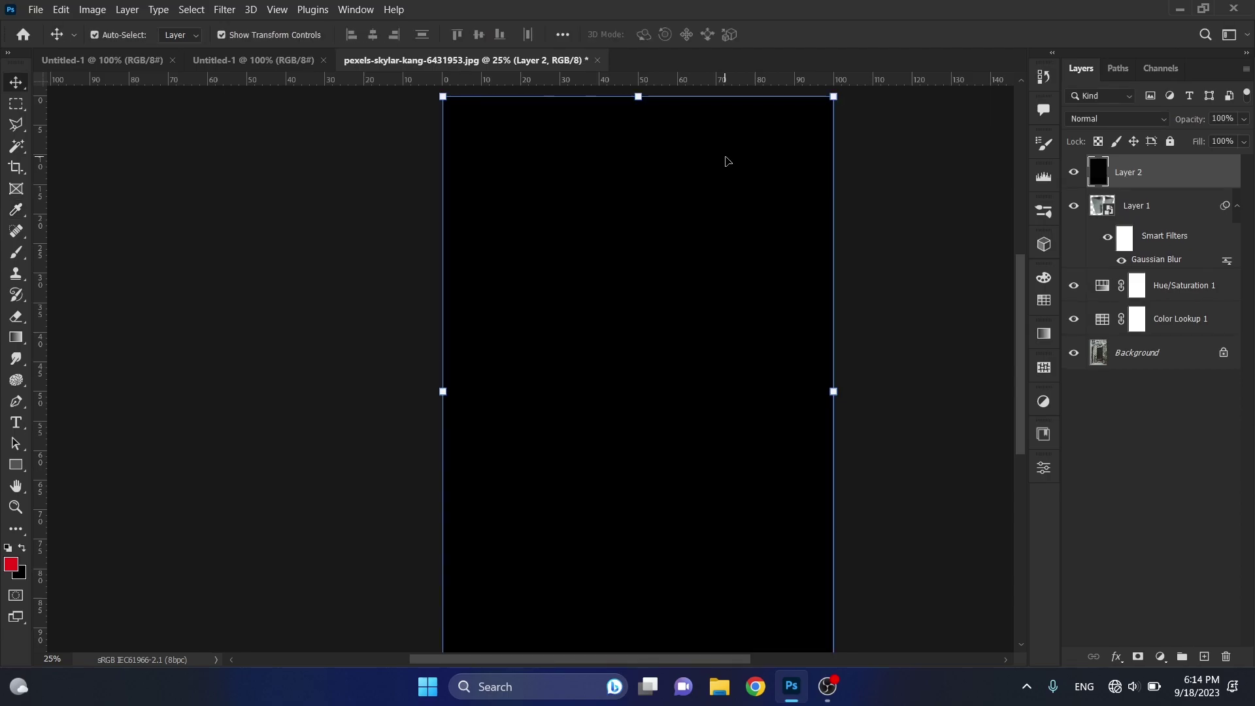
# - Set the black layer's blend mode to Color Dodge and convert it to a smart object
pyautogui.click(1119, 119)
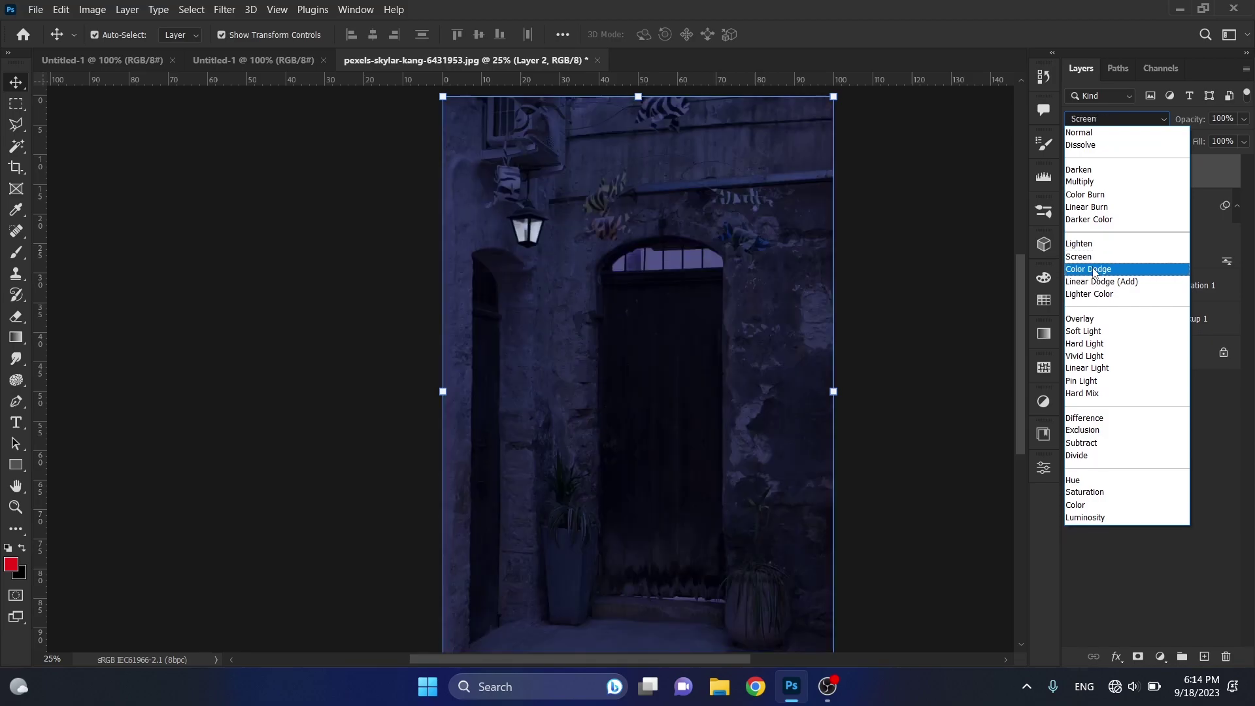
pyautogui.click(1096, 269)
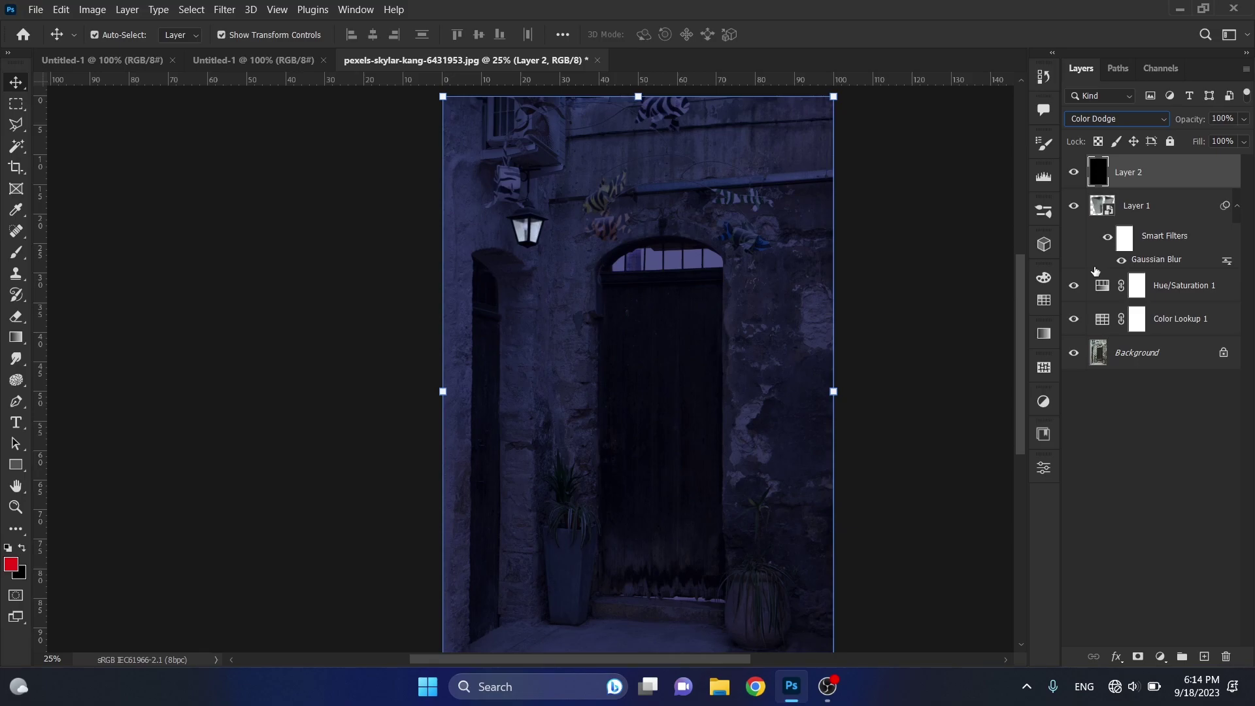
pyautogui.rightClick(1127, 177)
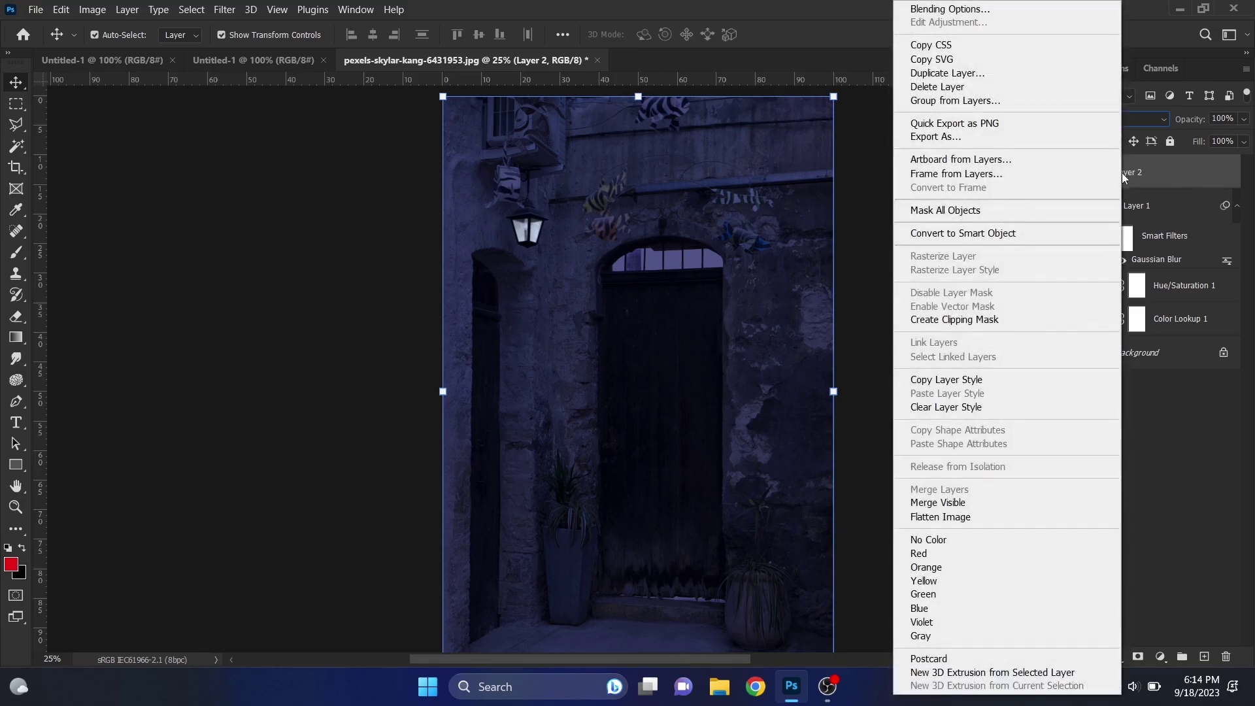
pyautogui.click(973, 235)
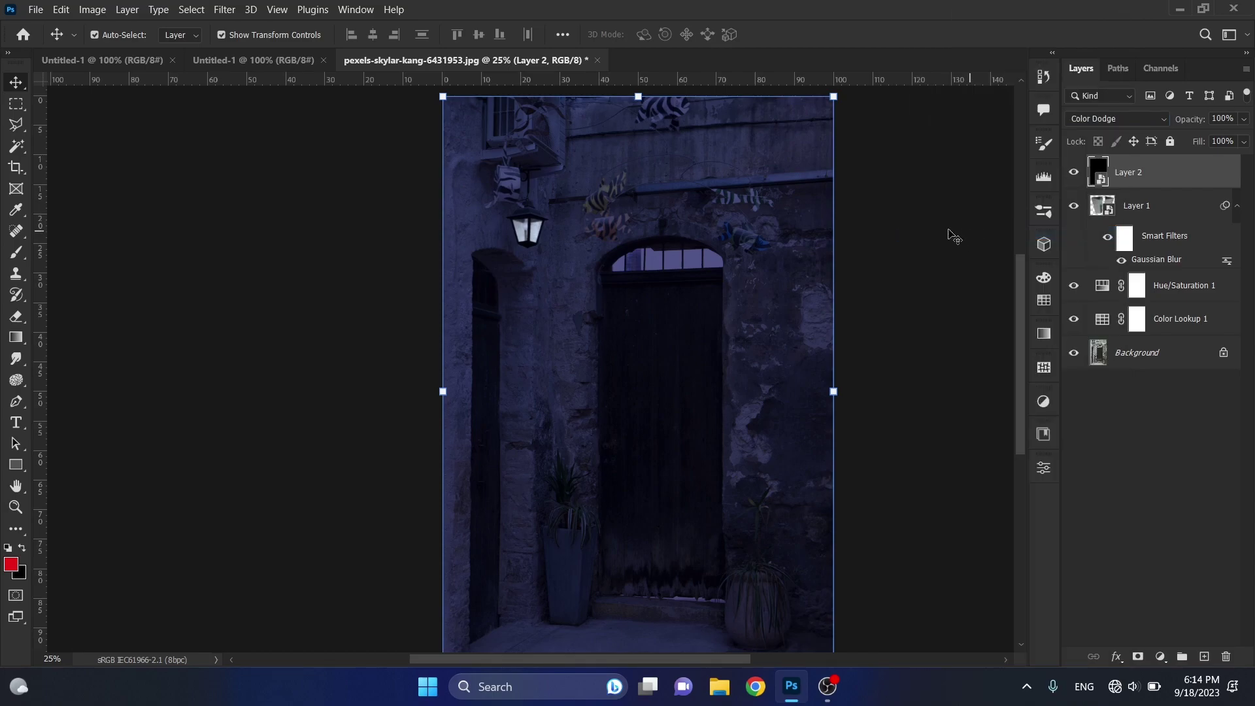
# - Compare the lens types and apply a Lens Flare filter to Layer 2 with 95% brightness and the 105mm Prime lens
pyautogui.click(229, 9)
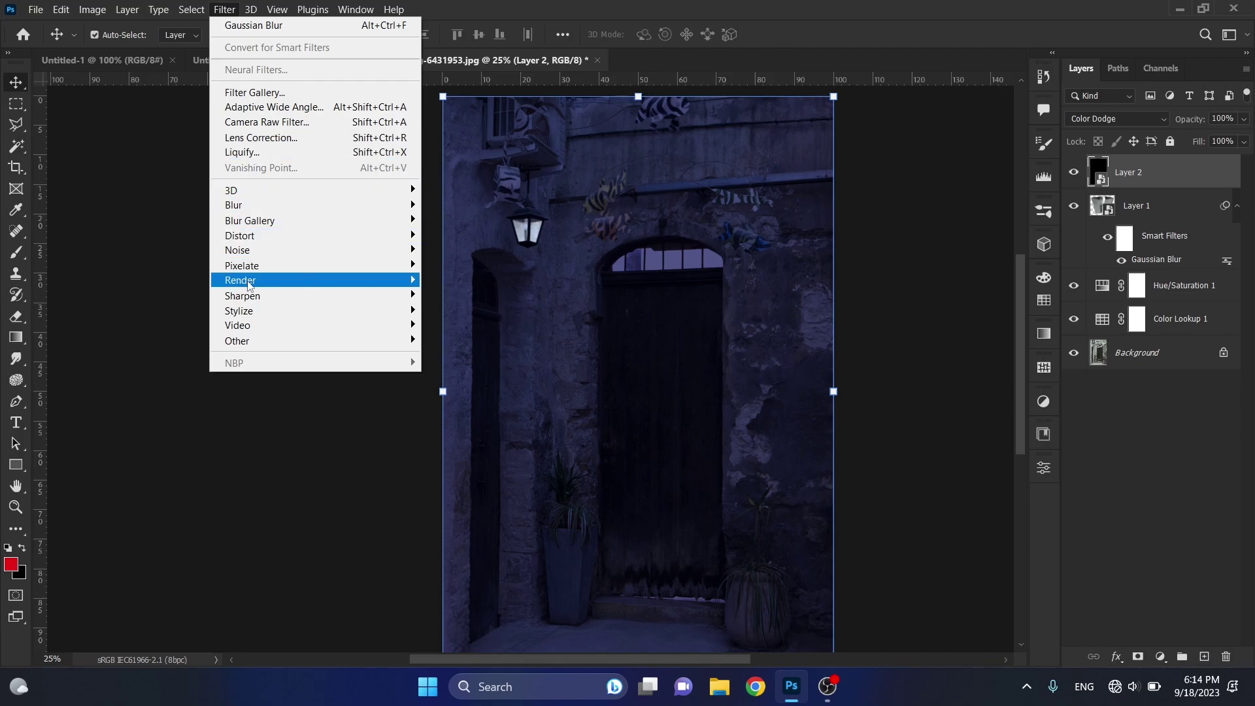
pyautogui.moveTo(255, 285)
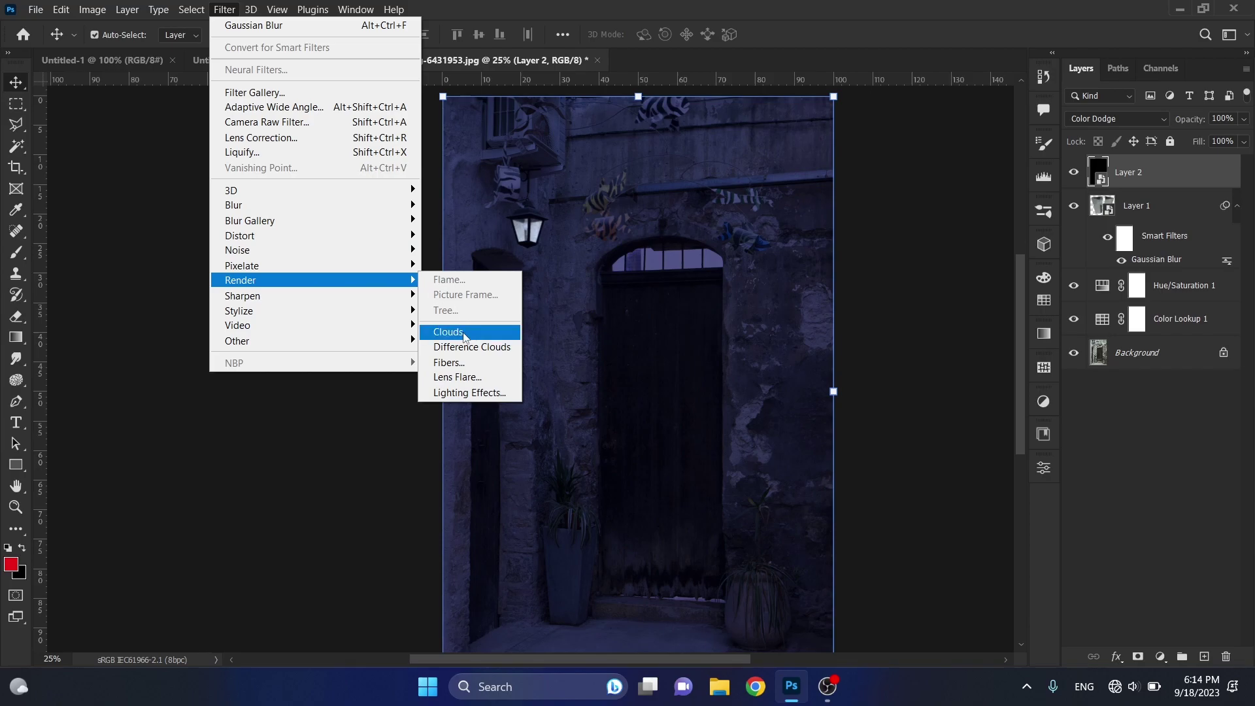
pyautogui.click(458, 377)
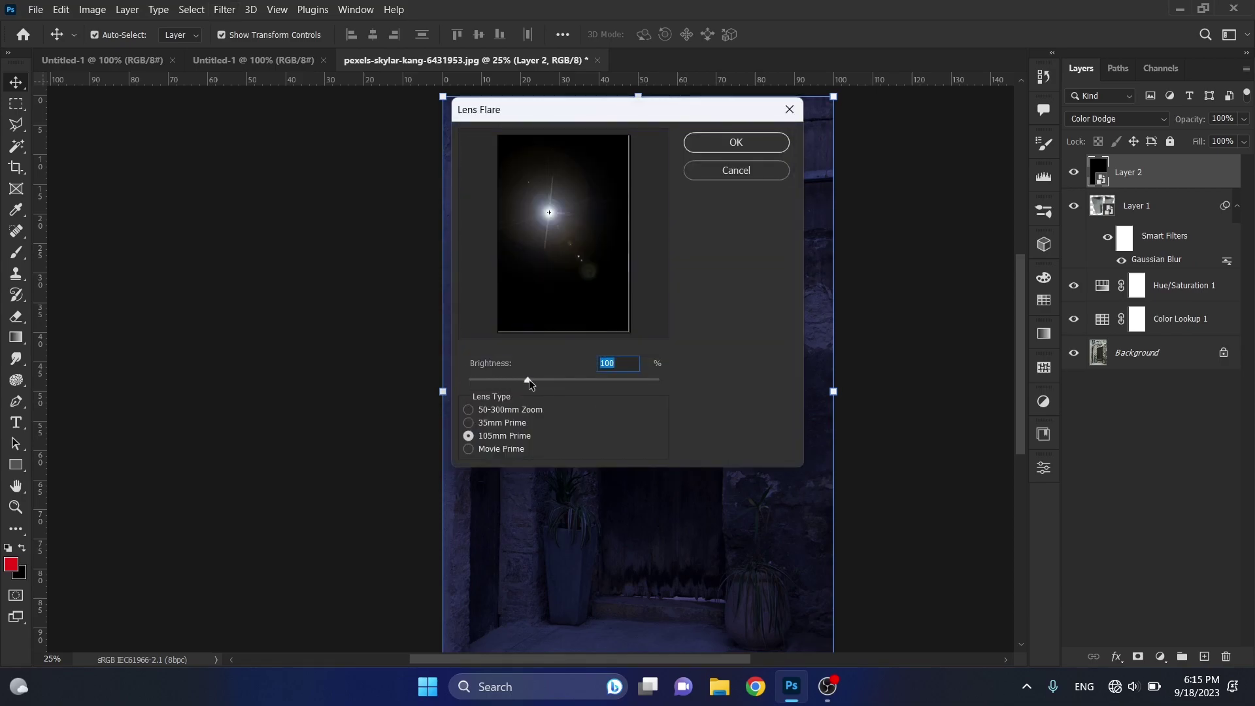
pyautogui.moveTo(528, 379)
pyautogui.mouseDown()
pyautogui.moveTo(562, 374)
pyautogui.moveTo(513, 382)
pyautogui.moveTo(525, 376)
pyautogui.mouseUp()
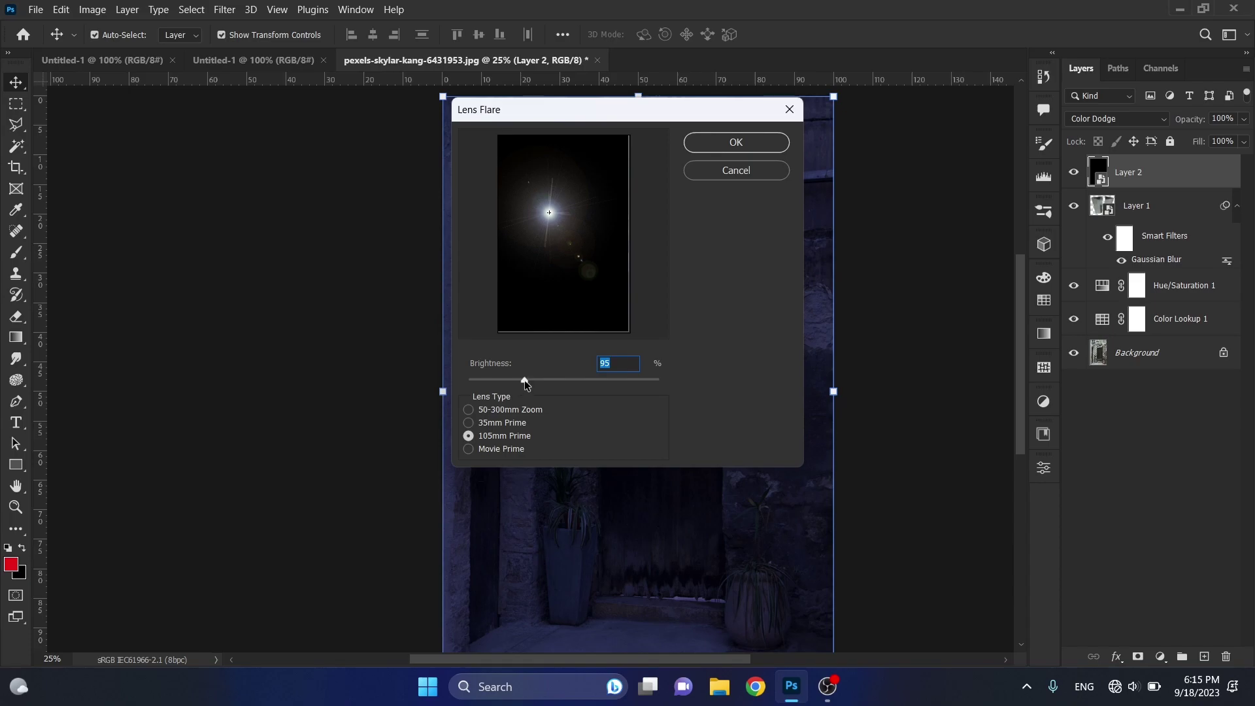
pyautogui.click(469, 424)
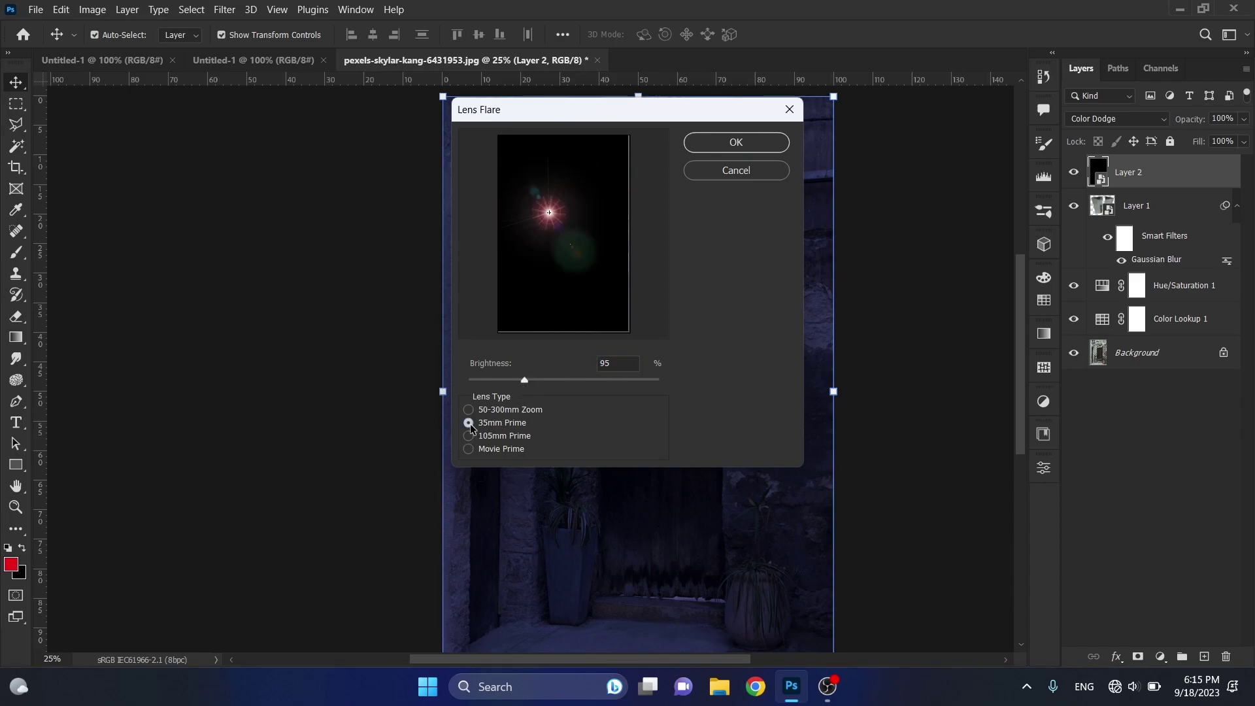
pyautogui.click(468, 410)
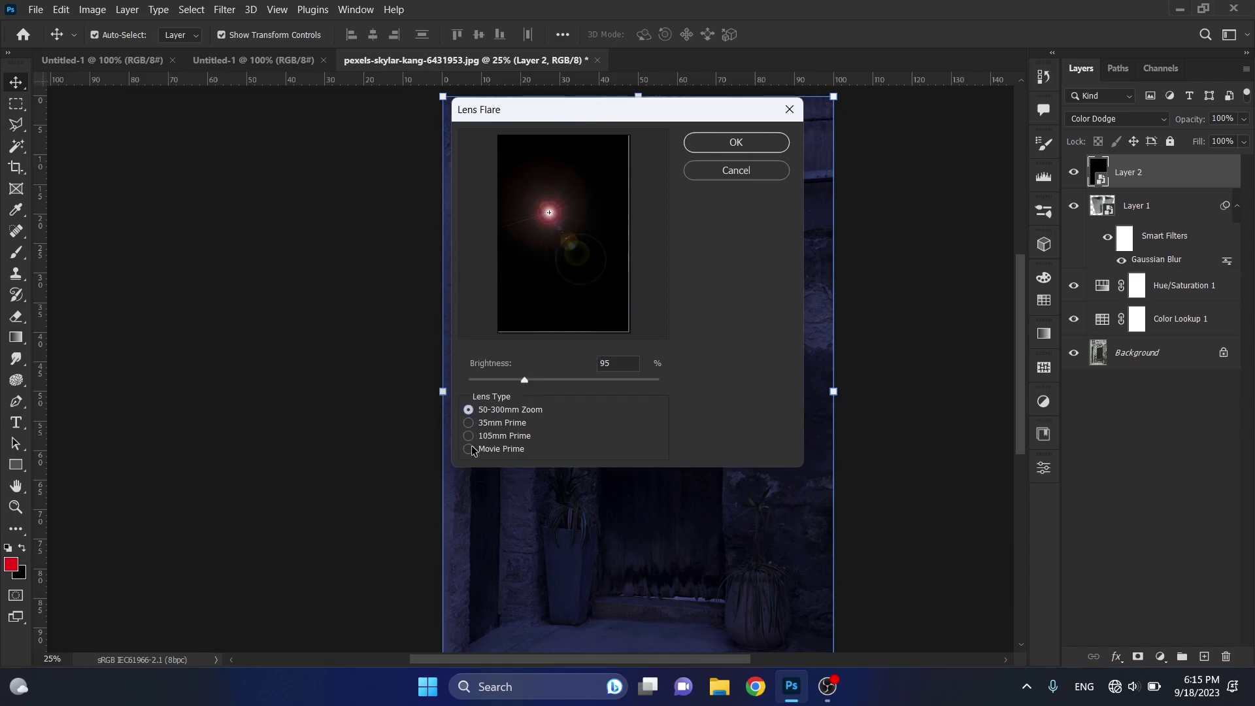
pyautogui.click(469, 449)
pyautogui.click(469, 436)
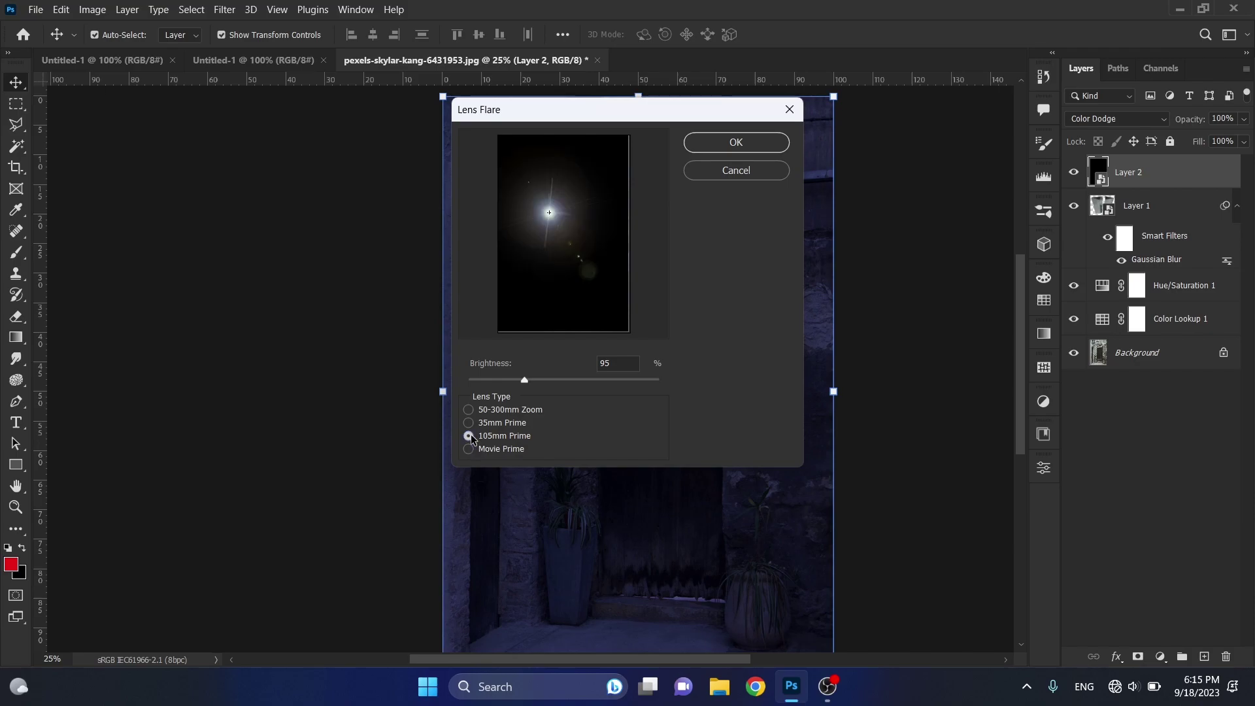
pyautogui.click(469, 424)
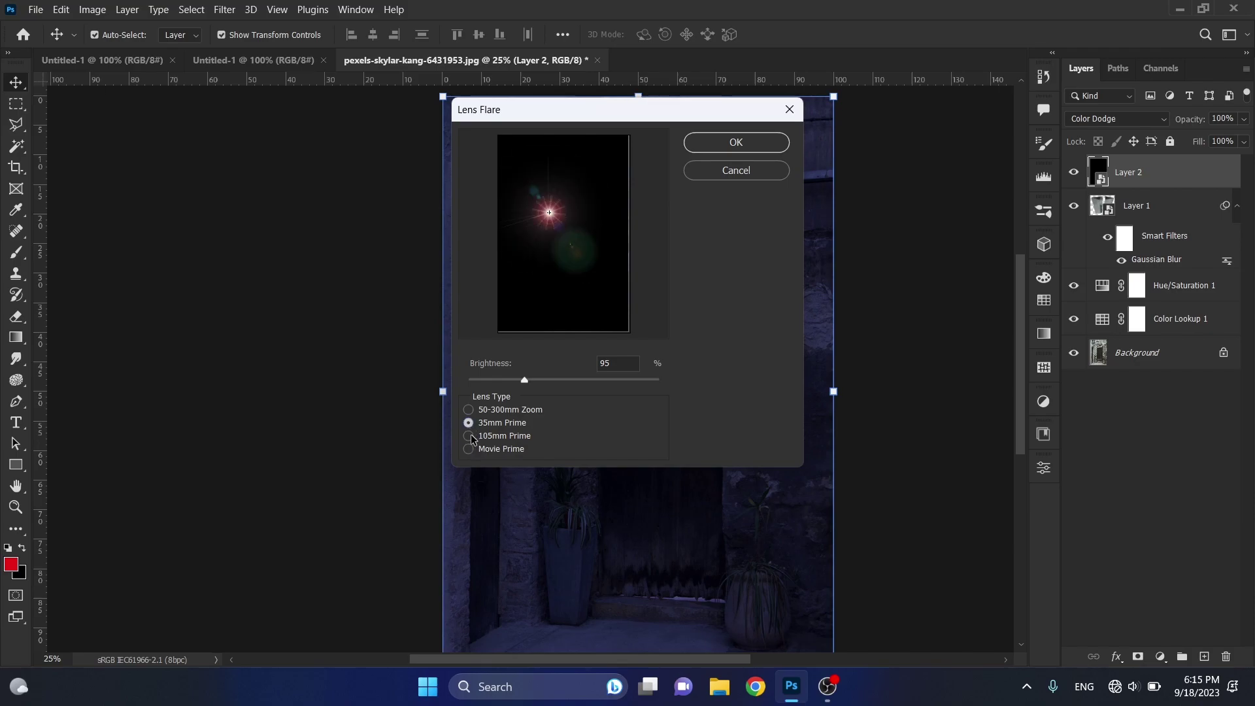
pyautogui.click(470, 436)
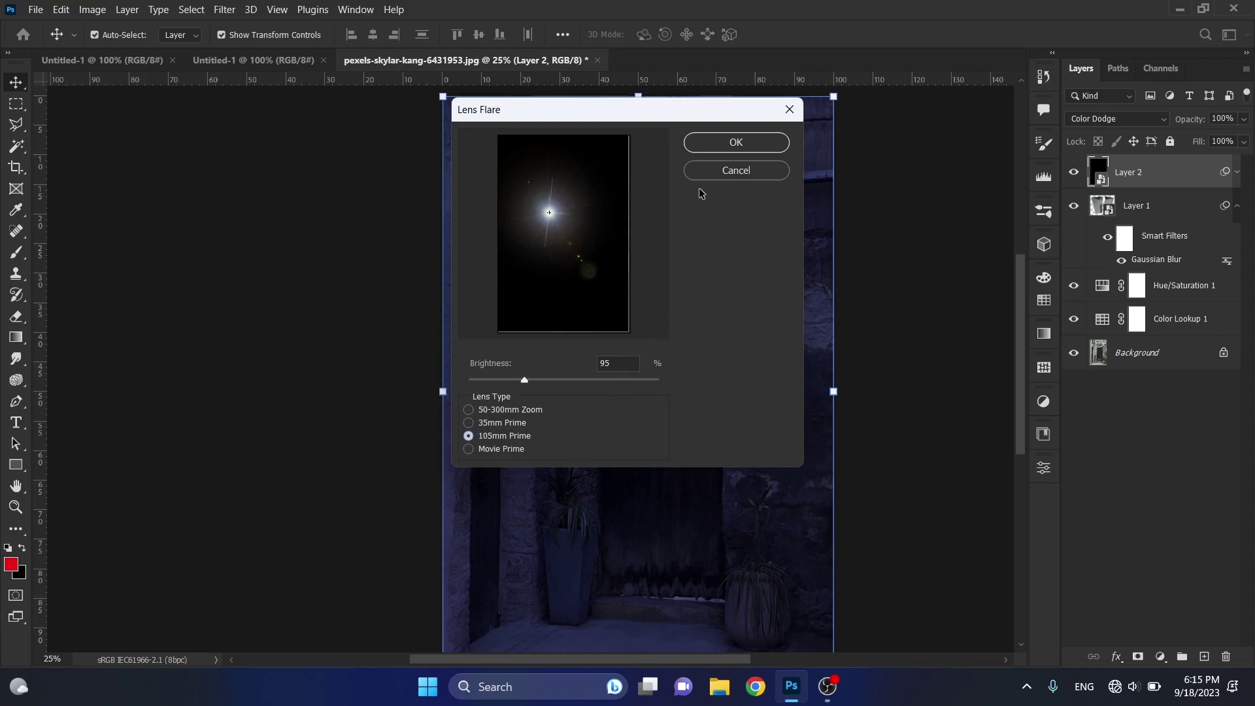
pyautogui.click(725, 142)
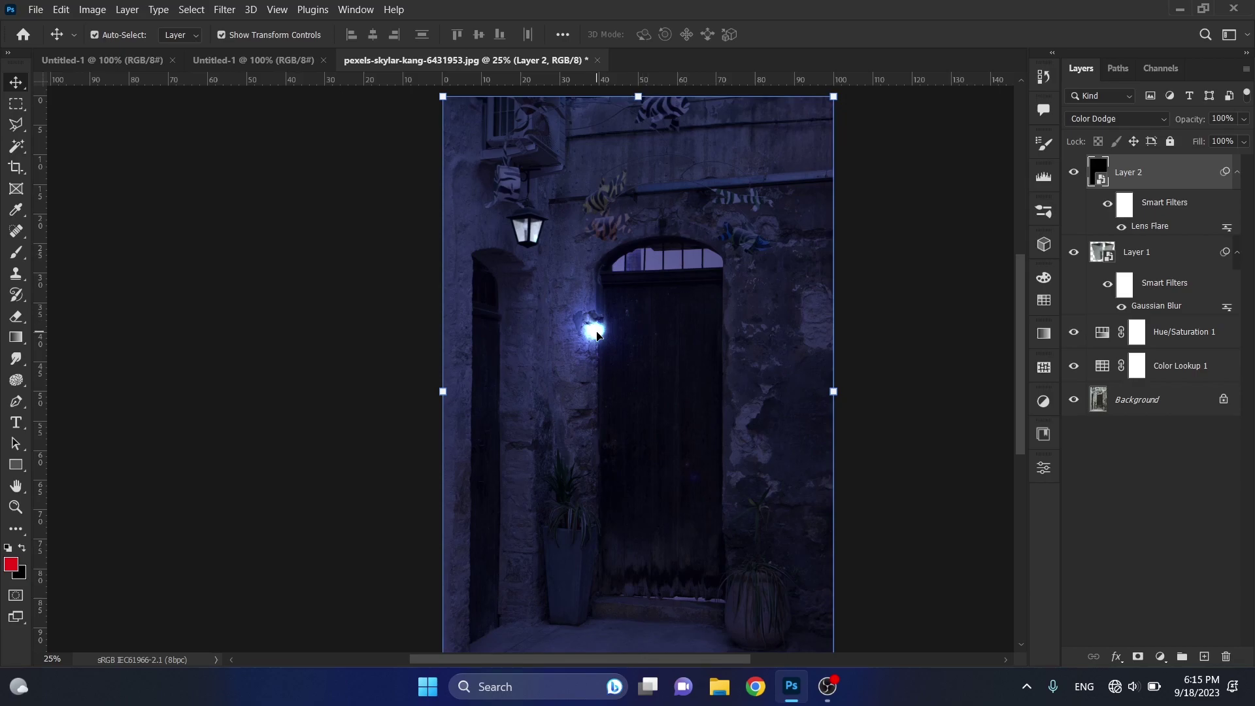
# - Move the flare layer onto the lantern and enlarge it twice, first to about 121.5%, re-centering the glow on the lantern each time
pyautogui.moveTo(596, 336); pyautogui.dragTo(527, 235)
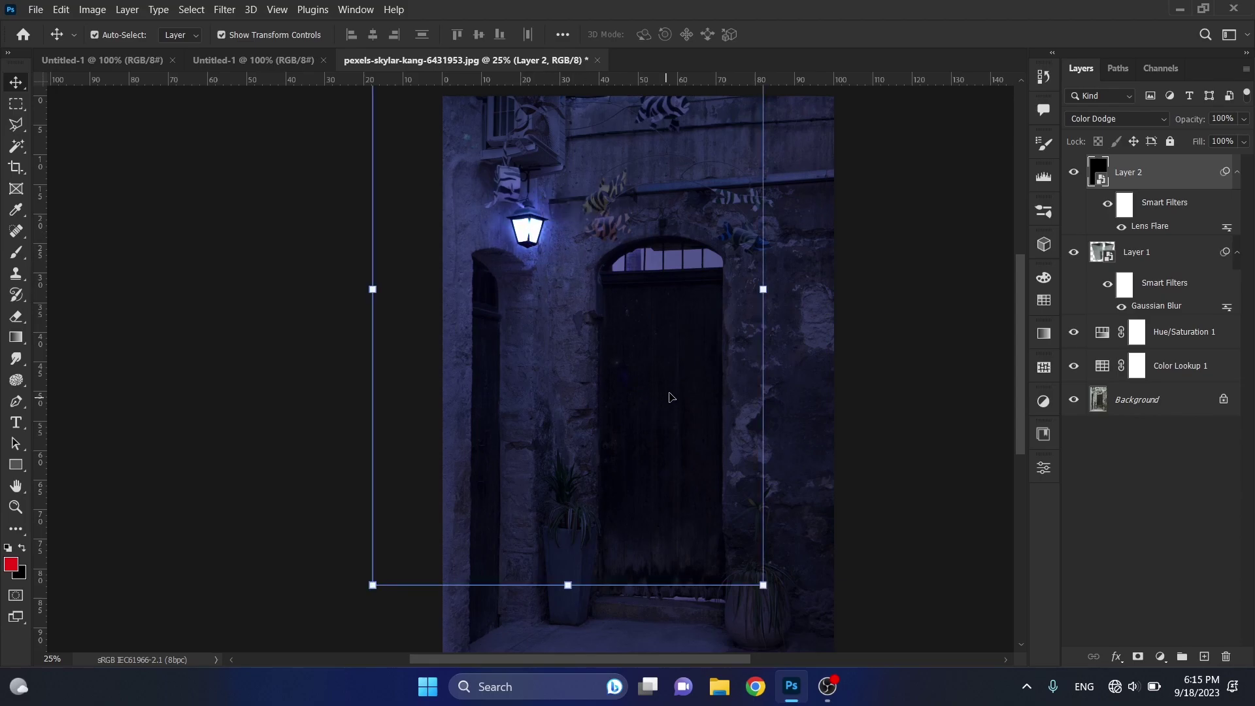
pyautogui.scroll(-2, 719, 444)
pyautogui.moveTo(766, 523); pyautogui.dragTo(856, 641)
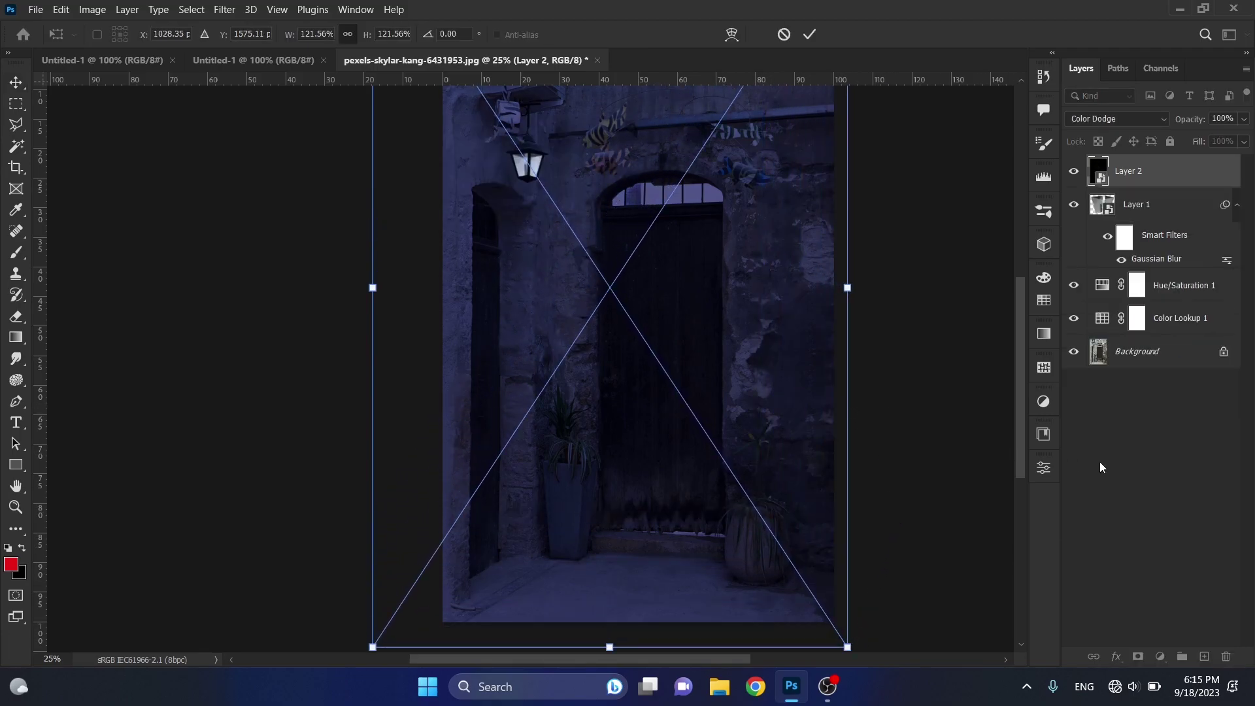
pyautogui.press('Return')
pyautogui.moveTo(570, 216); pyautogui.dragTo(528, 165)
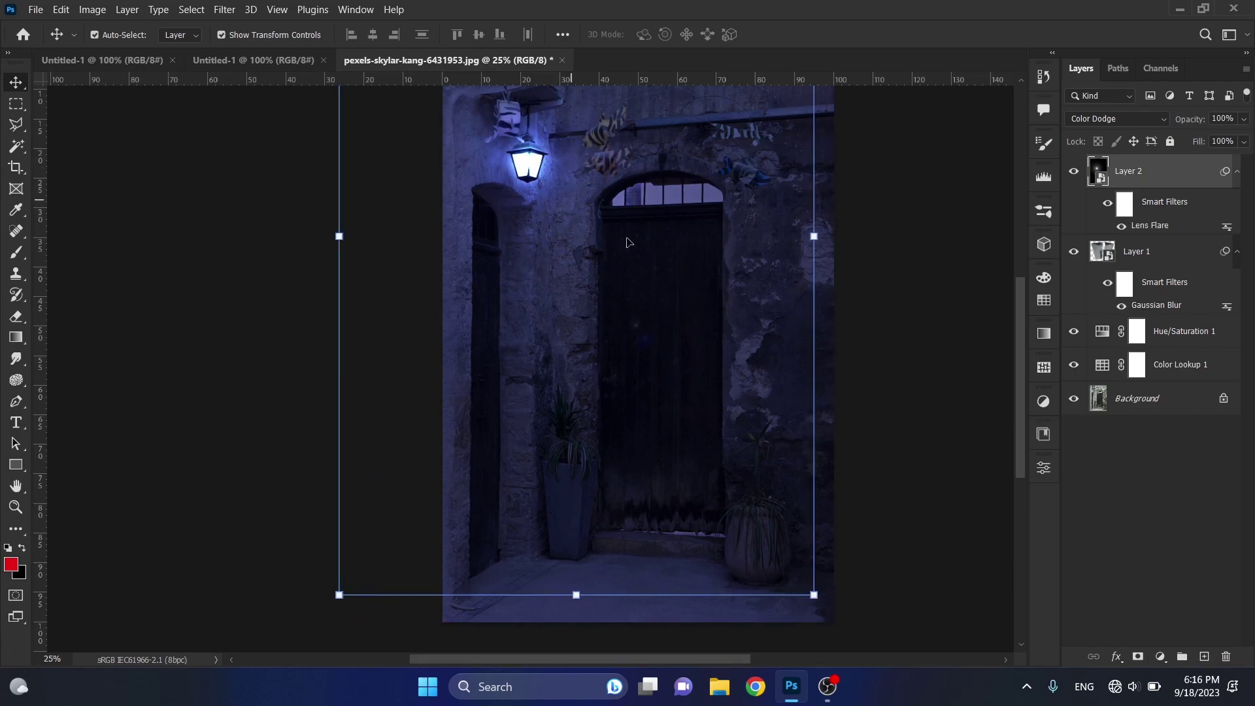
pyautogui.moveTo(813, 595); pyautogui.dragTo(874, 647)
pyautogui.press('Return')
pyautogui.moveTo(559, 173); pyautogui.dragTo(533, 143)
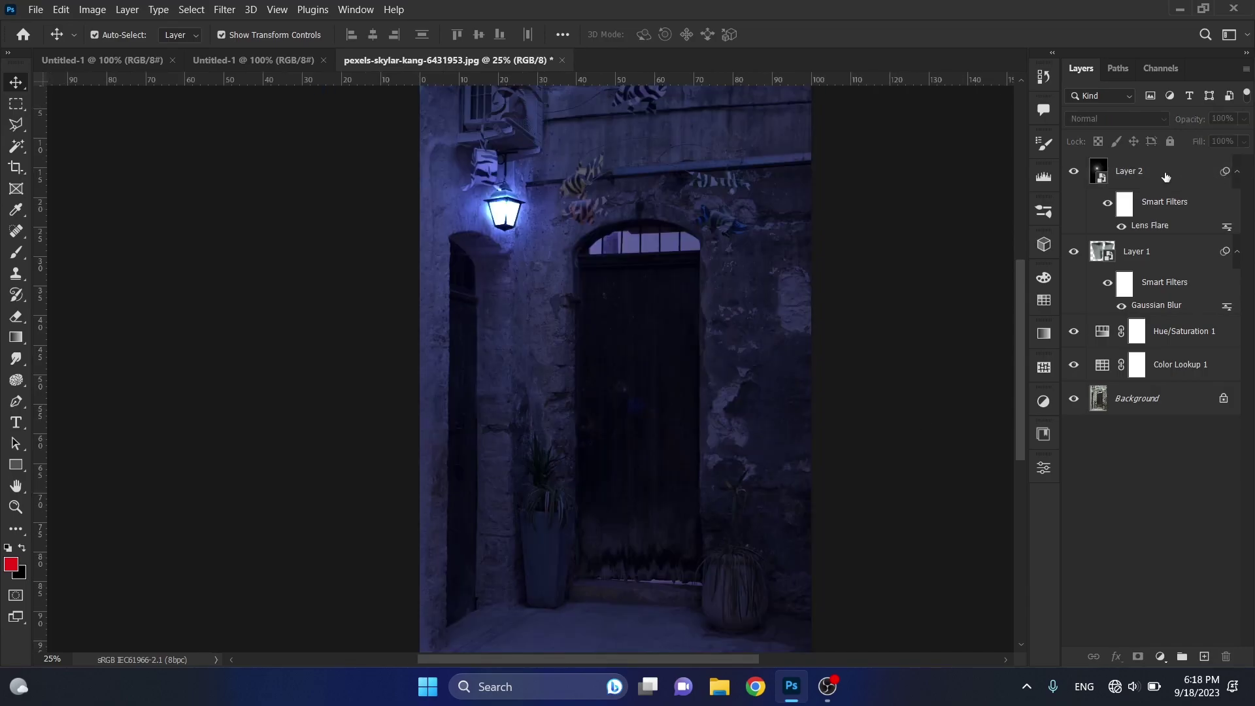
# - Add a Hue/Saturation adjustment above Layer 2, enable Colorize and clip the adjustment to the flare layer
pyautogui.click(1168, 175)
pyautogui.click(1160, 658)
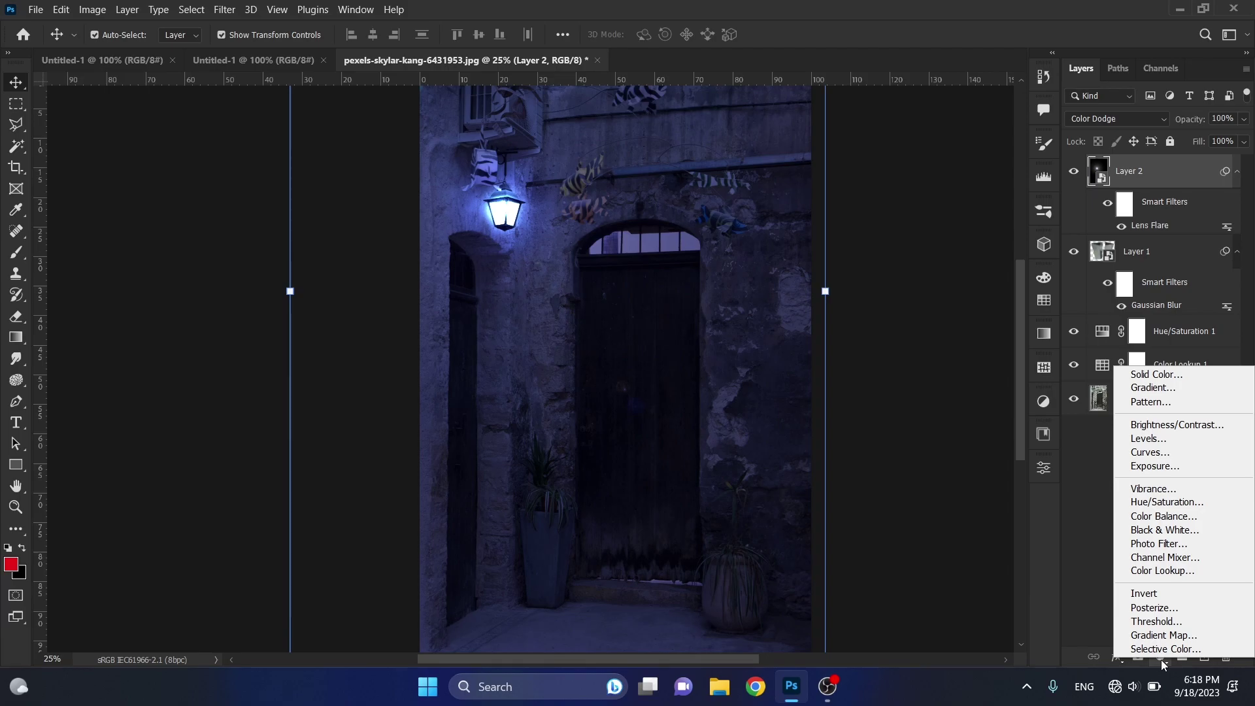
pyautogui.click(1148, 503)
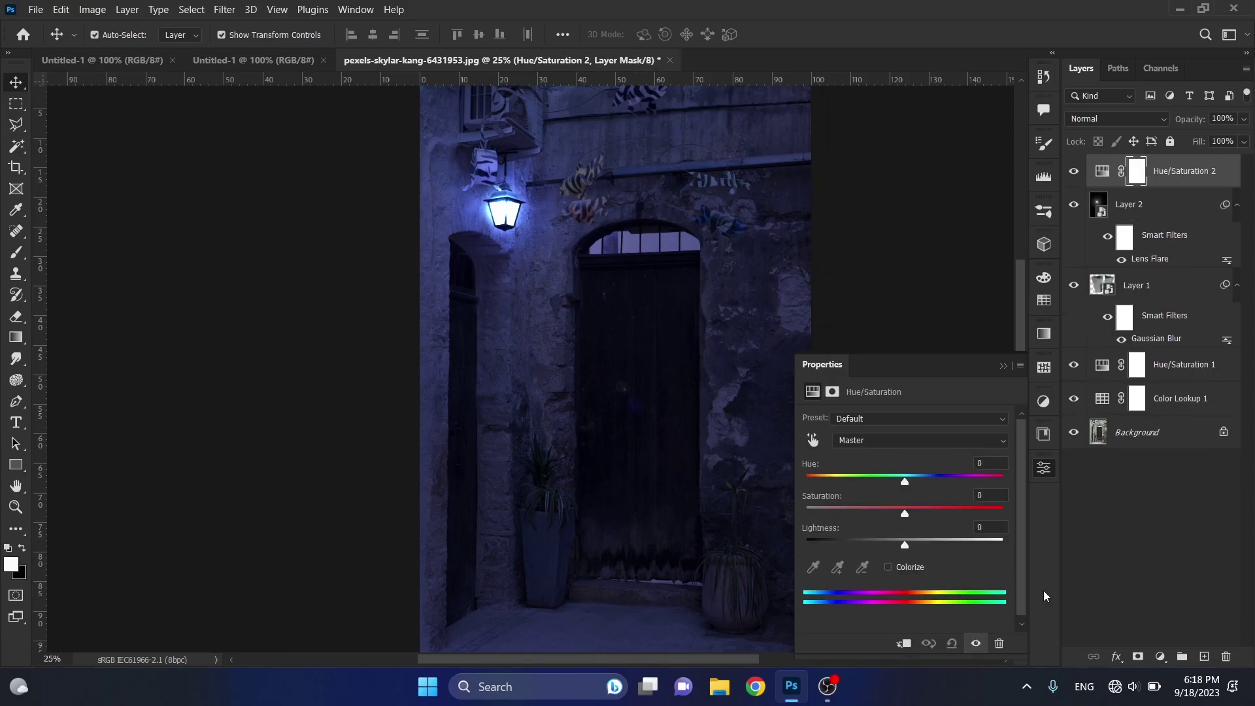
pyautogui.click(888, 567)
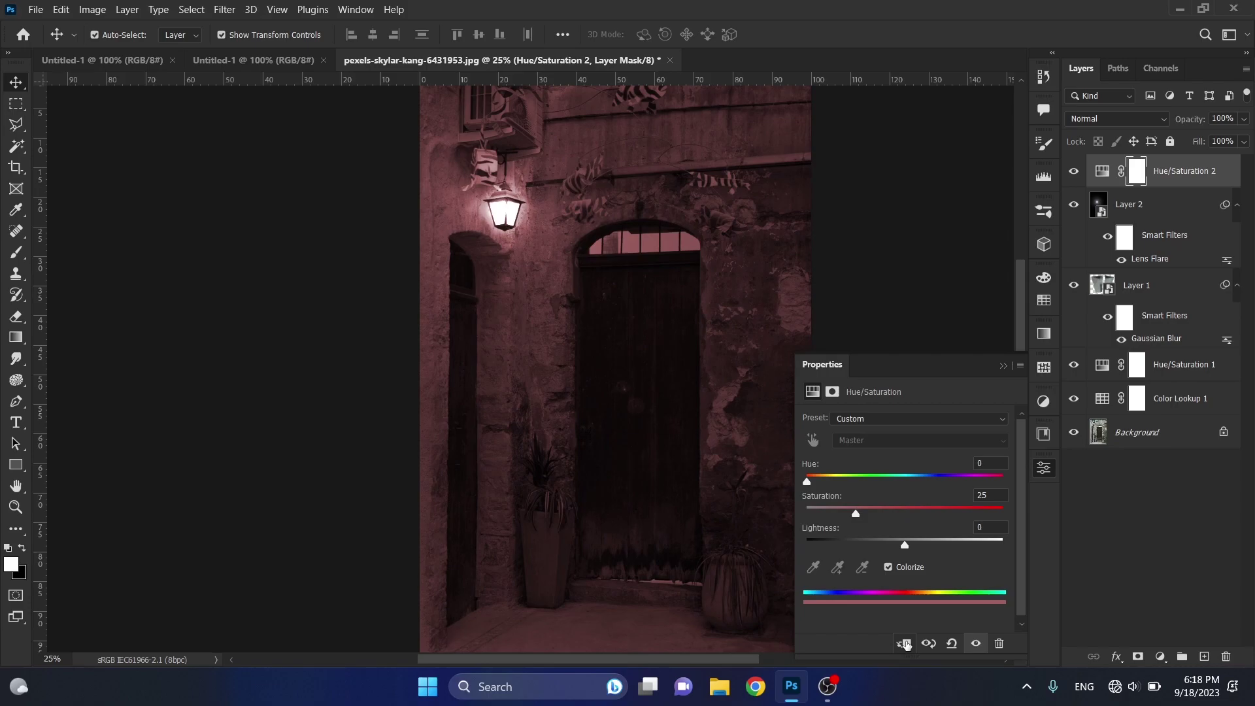
pyautogui.click(905, 645)
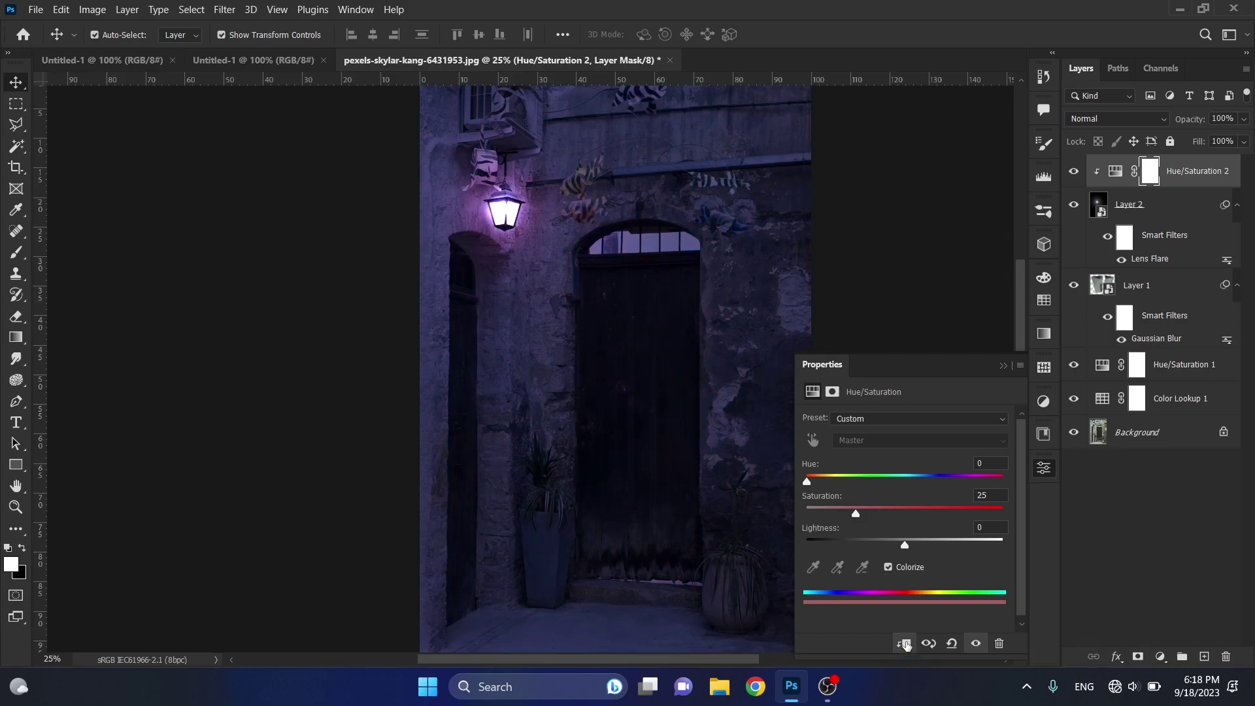
# - Tint the lantern glow deep blue by shifting the clipped adjustment's hue and raising its saturation and lightness slightly
pyautogui.moveTo(808, 488); pyautogui.dragTo(939, 506)
pyautogui.hotkey('ctrl', 'z')
pyautogui.moveTo(856, 514)
pyautogui.mouseDown()
pyautogui.moveTo(880, 515)
pyautogui.moveTo(847, 516)
pyautogui.mouseUp()
pyautogui.moveTo(908, 544)
pyautogui.mouseDown()
pyautogui.moveTo(845, 546)
pyautogui.moveTo(921, 549)
pyautogui.mouseUp()
pyautogui.moveTo(845, 514); pyautogui.dragTo(873, 522)
pyautogui.moveTo(939, 481); pyautogui.dragTo(936, 513)
pyautogui.click(1003, 365)
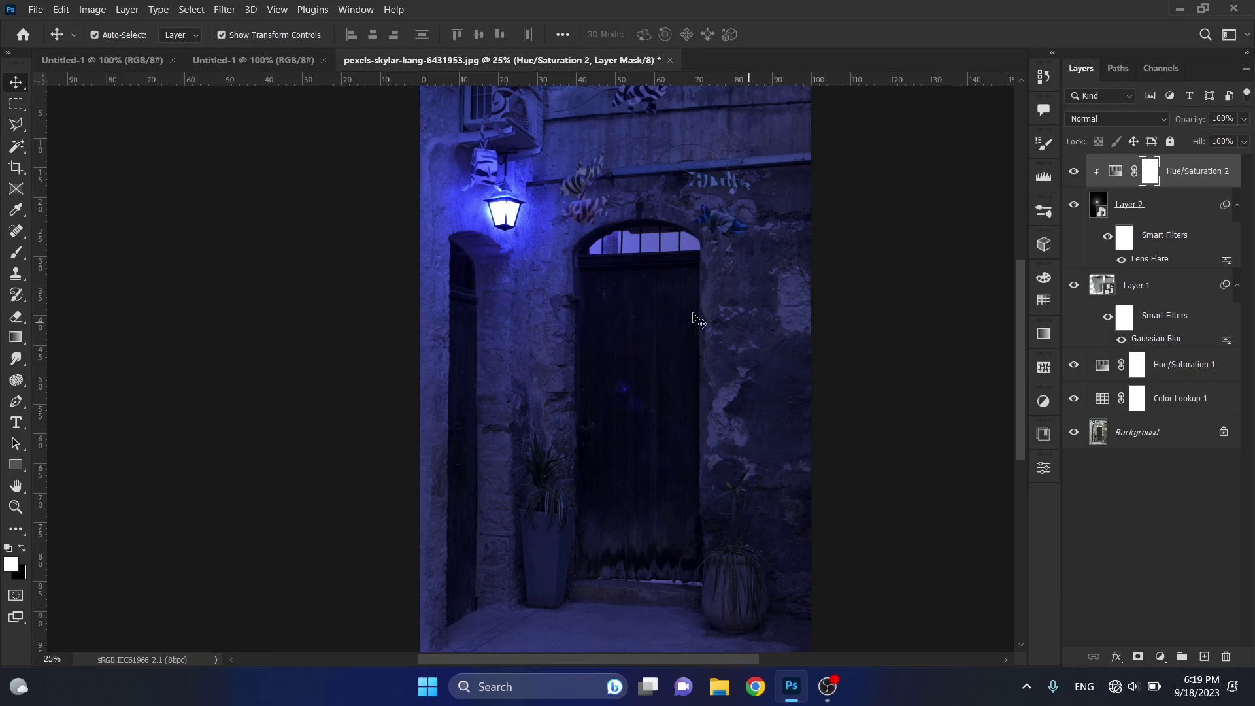
pyautogui.click(825, 404)
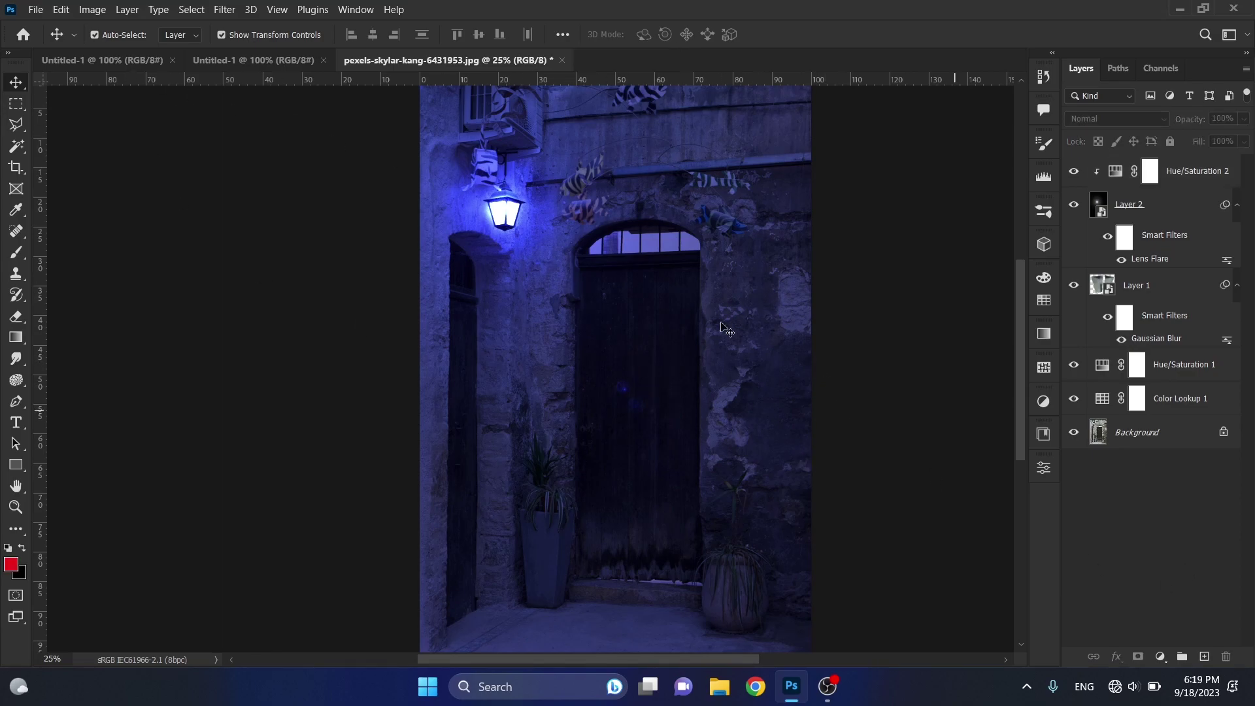